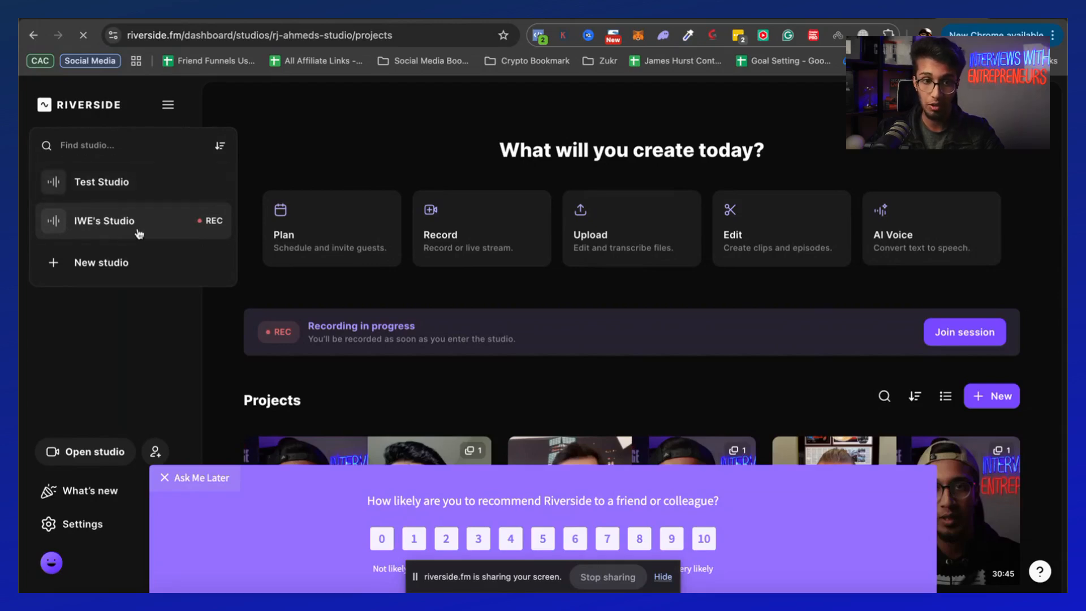
Switch to the Test Studio and create a new project named Testing
click(135, 182)
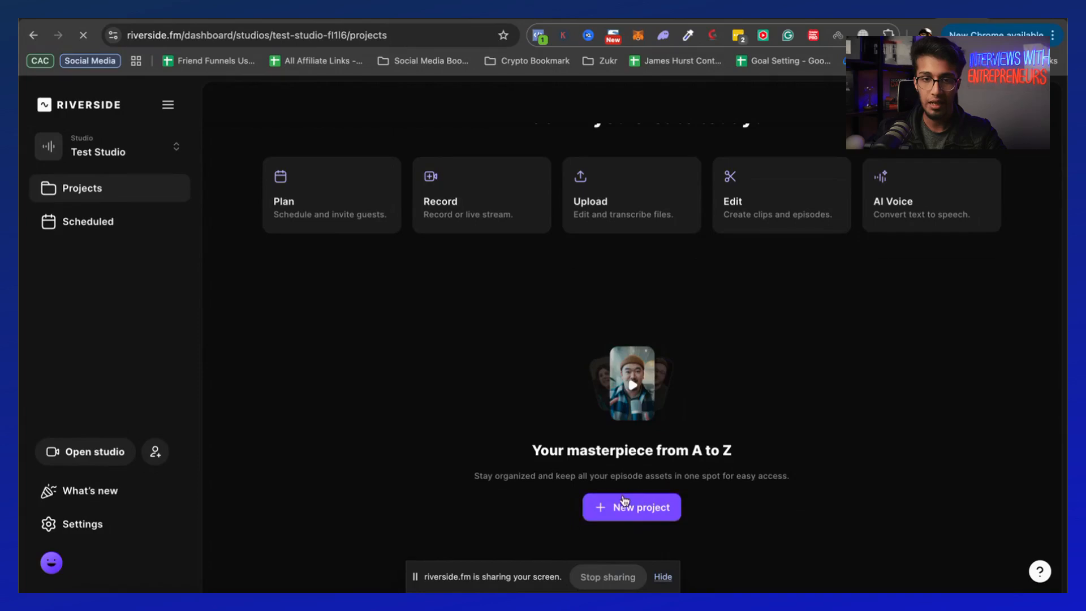
click(652, 511)
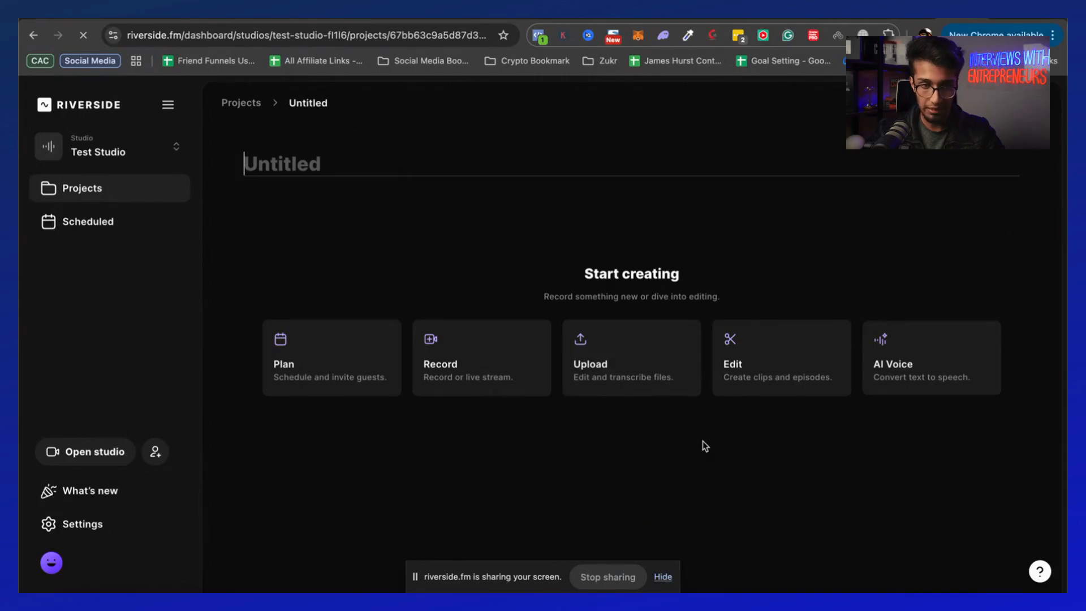
text(Testing)
key(Return)
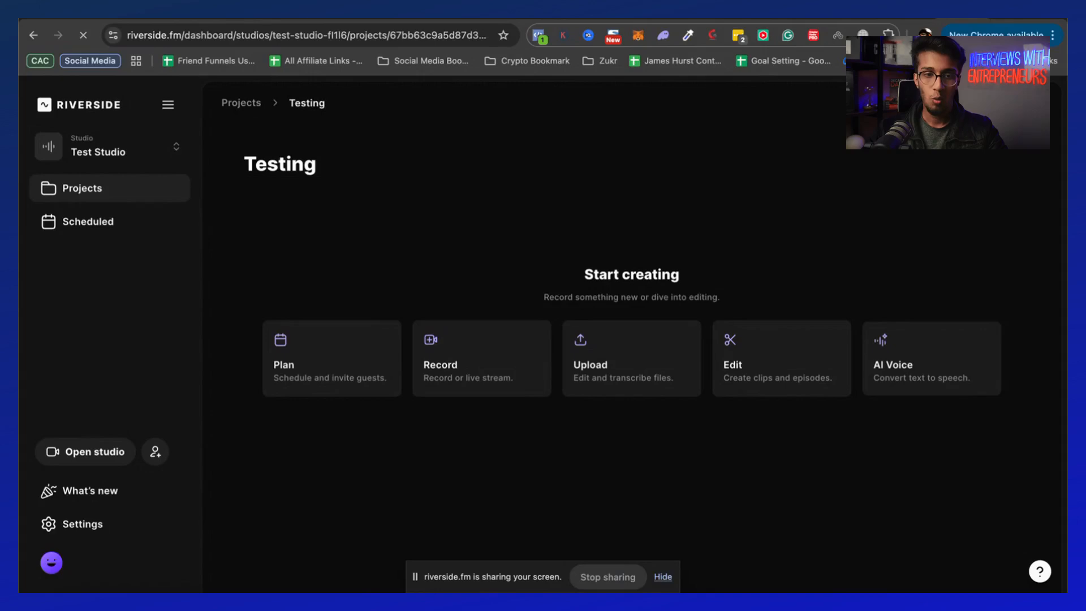
Reopen the Testing project from the projects list and inspect its link-sharing options
click(246, 108)
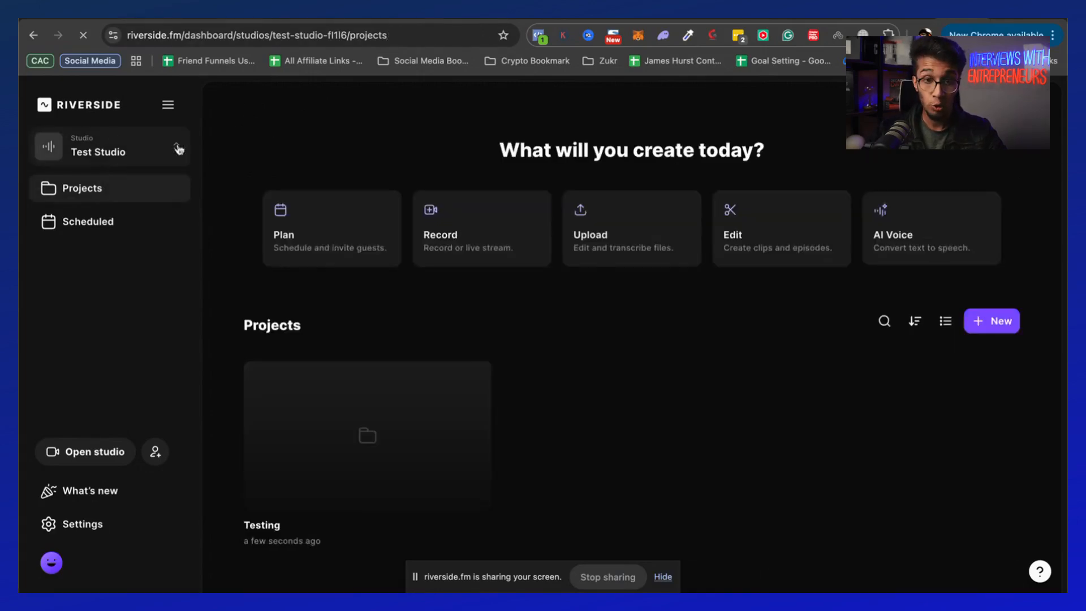
click(405, 456)
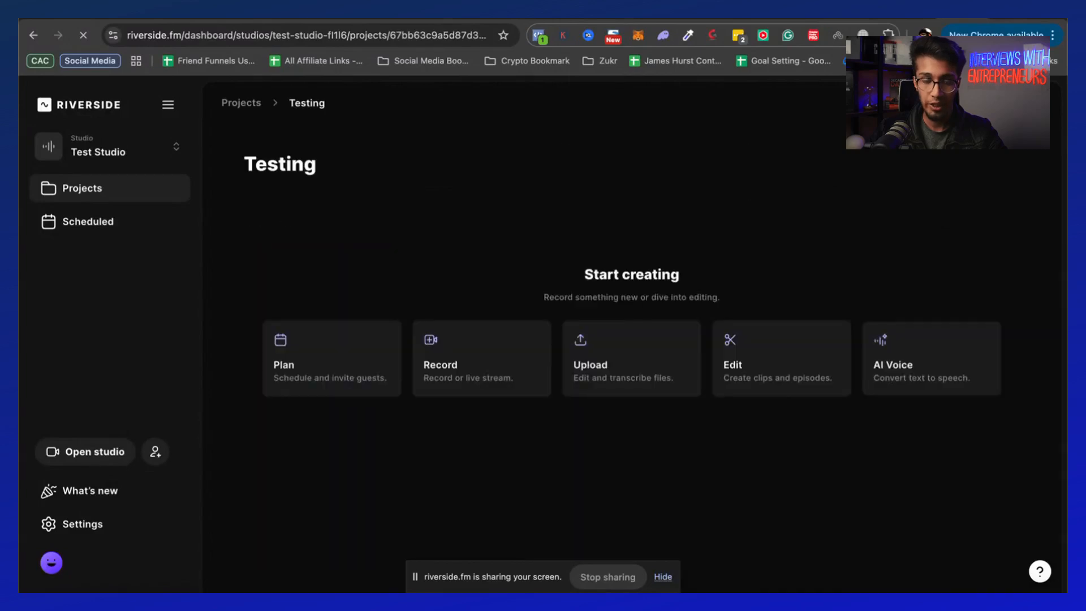
click(924, 103)
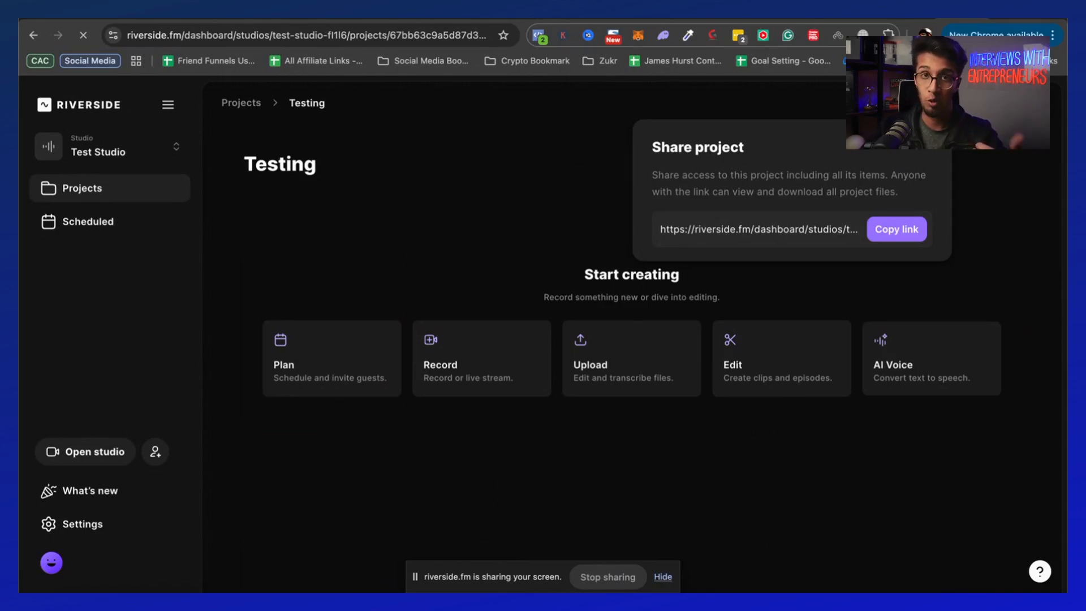
click(542, 186)
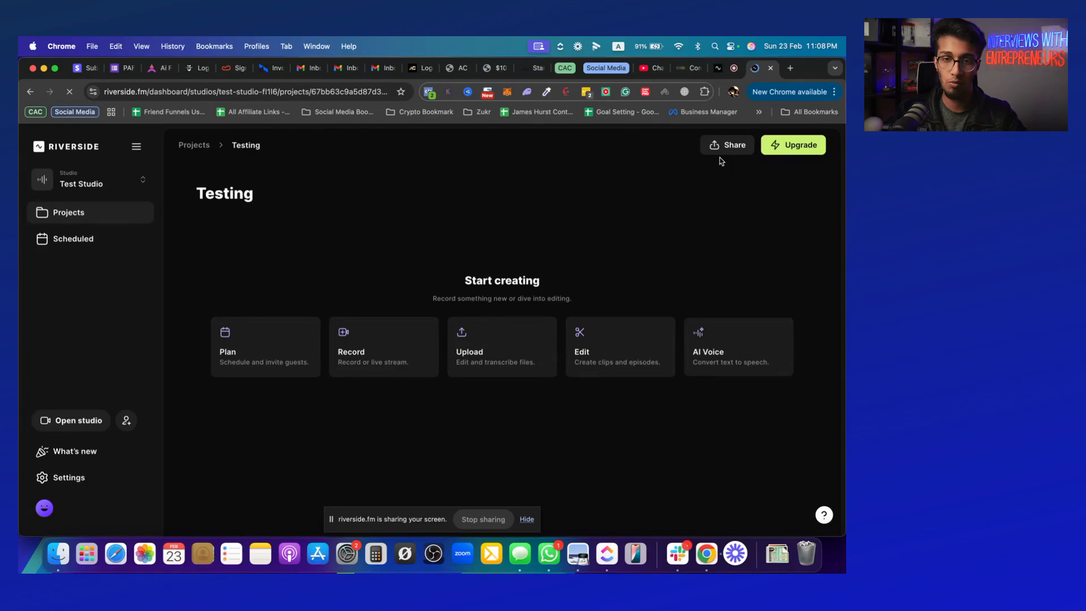
click(712, 148)
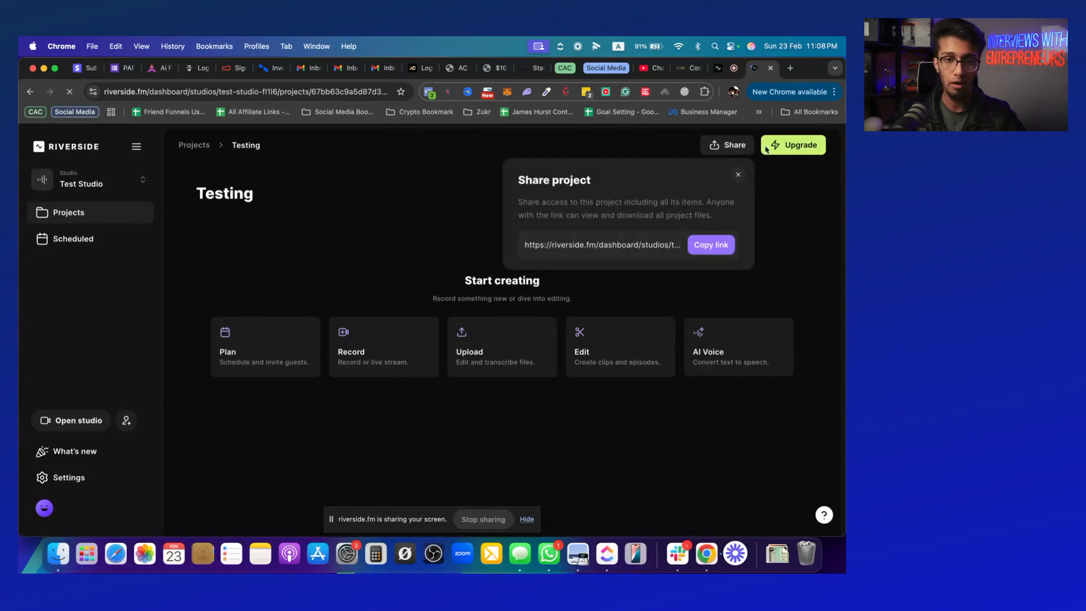
click(732, 147)
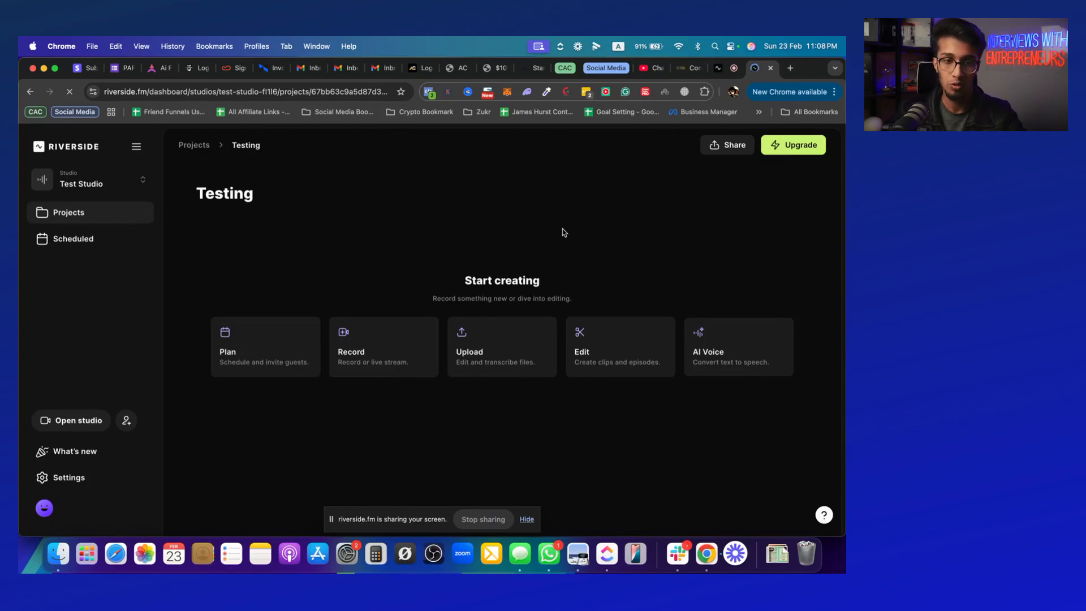
Start a recording session for the project with the FaceTime HD Camera and Iriun Mic #0 (Virtual), and join the studio
click(369, 346)
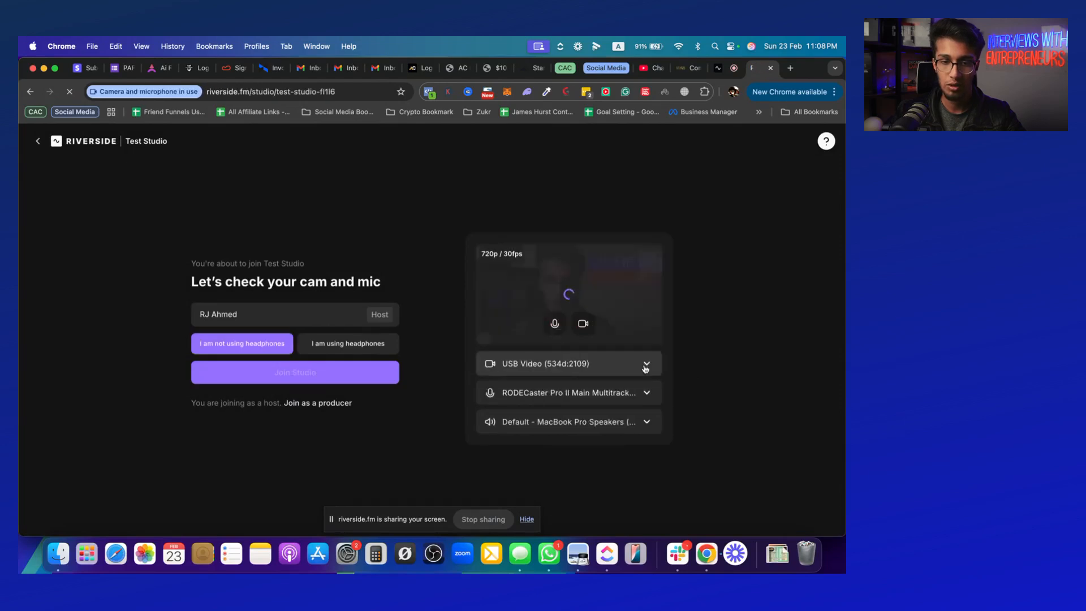
click(647, 365)
click(589, 396)
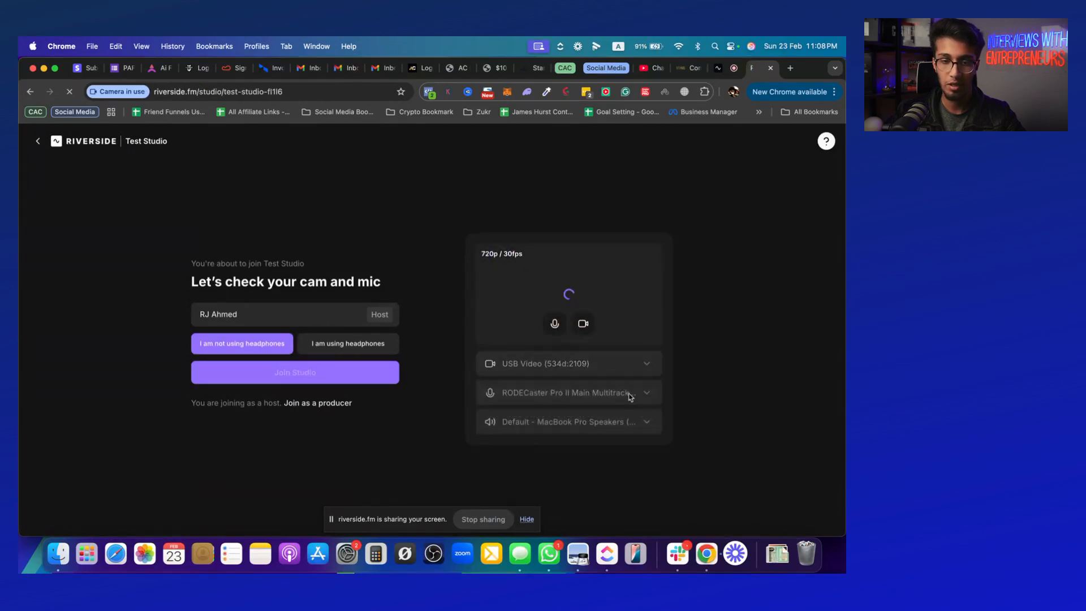
click(647, 394)
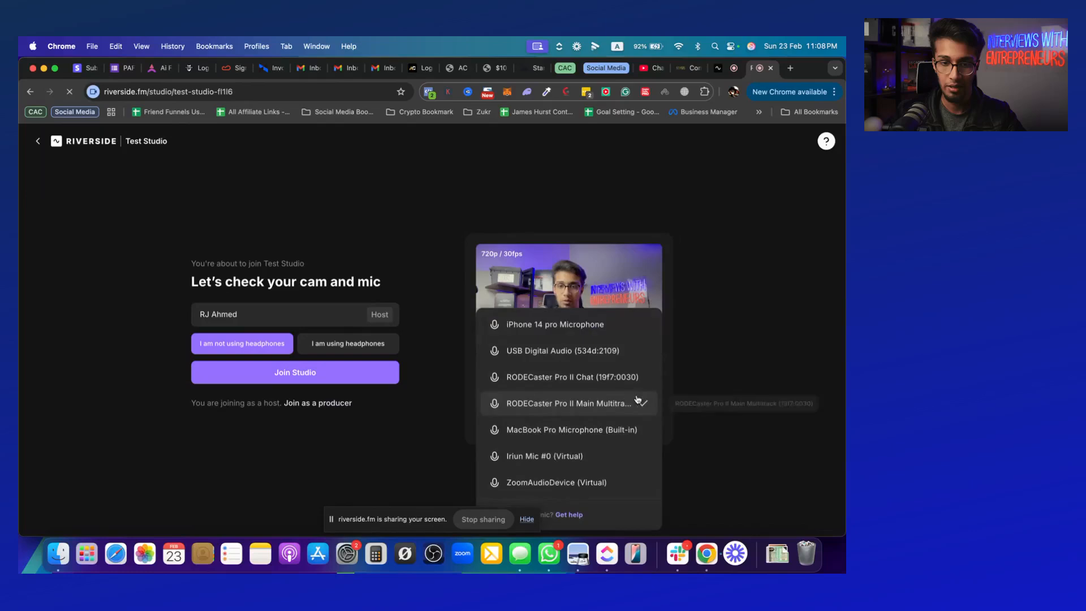
click(554, 463)
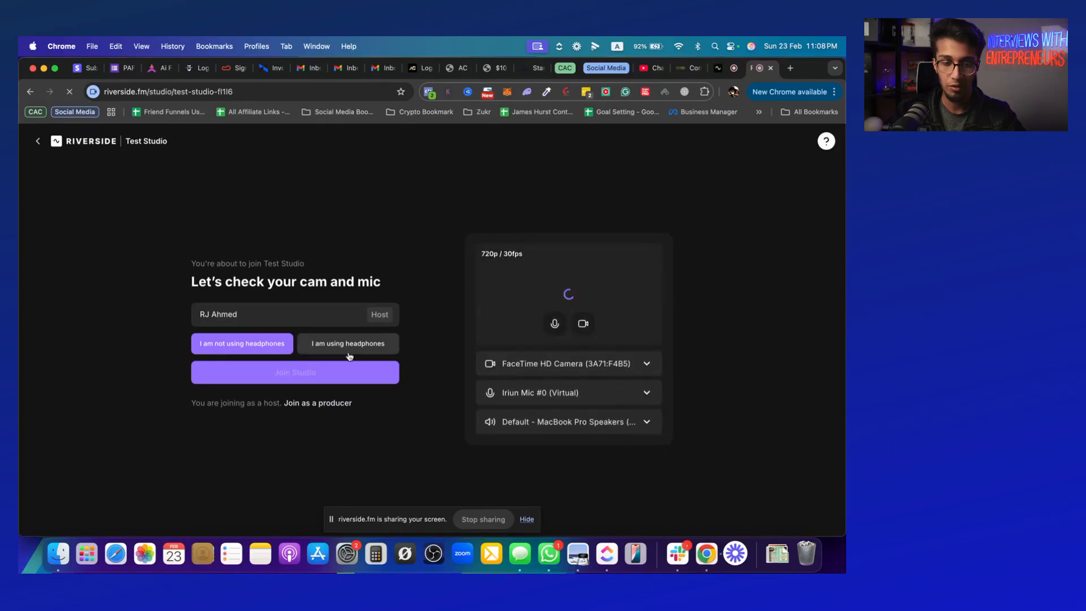
click(303, 375)
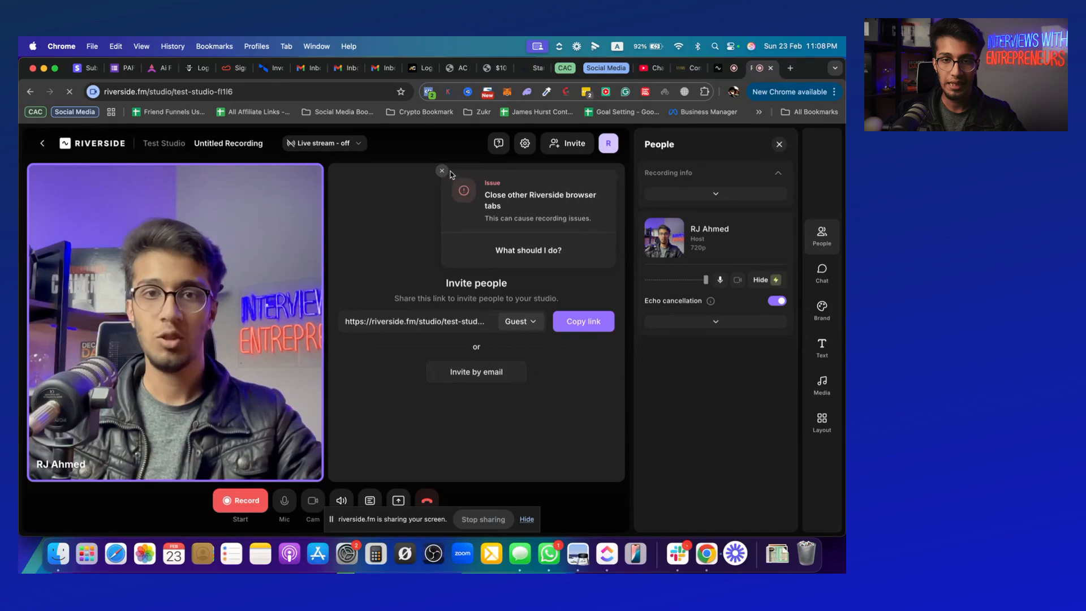
Dismiss the issue notice and the invite card from the stage, and review the options for inviting people
click(443, 171)
click(612, 177)
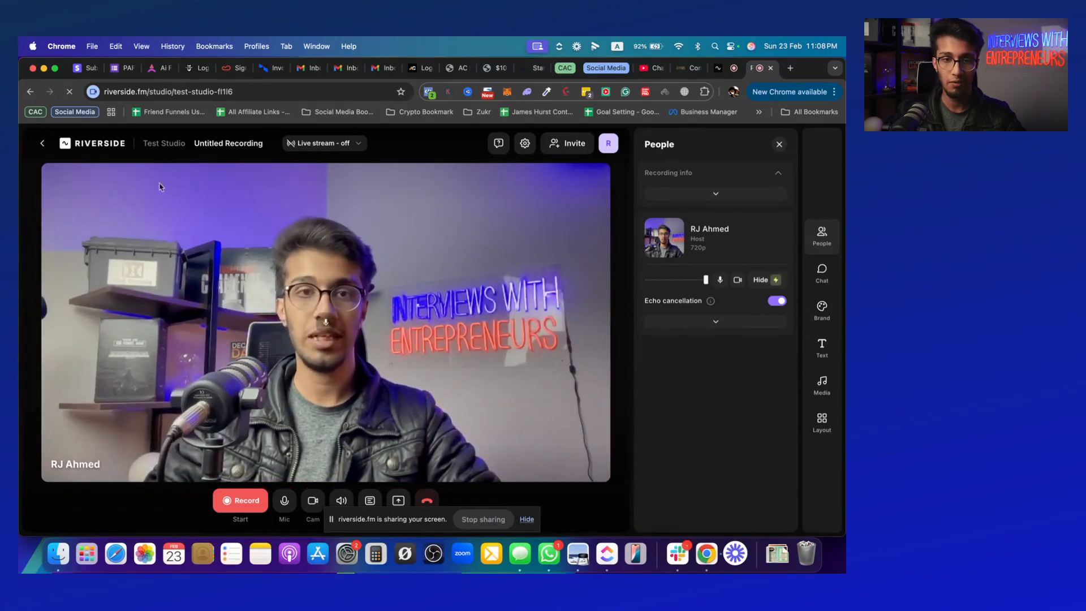
click(568, 144)
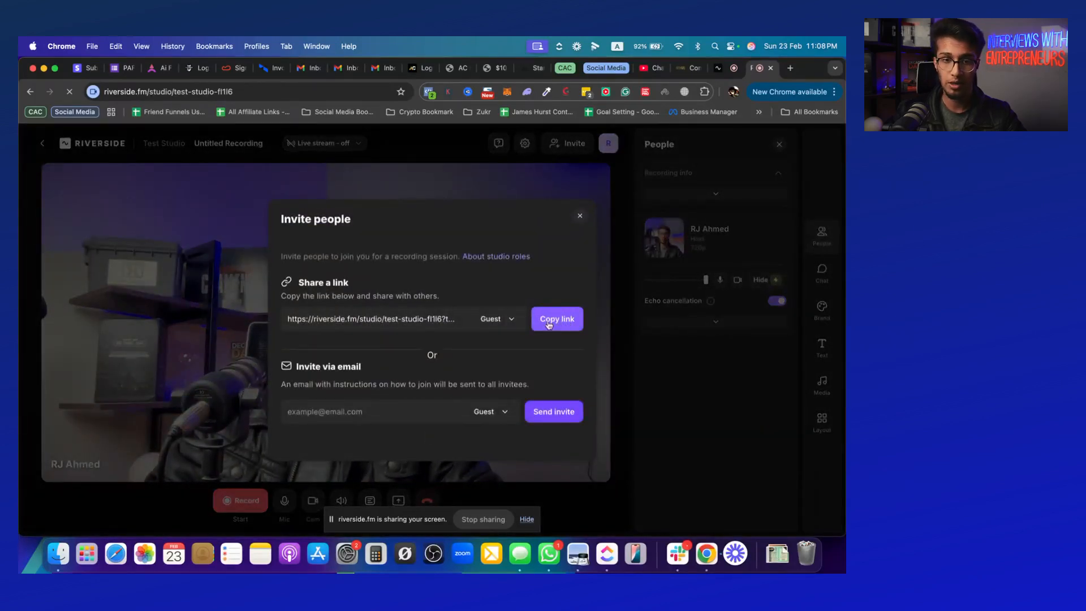
click(581, 217)
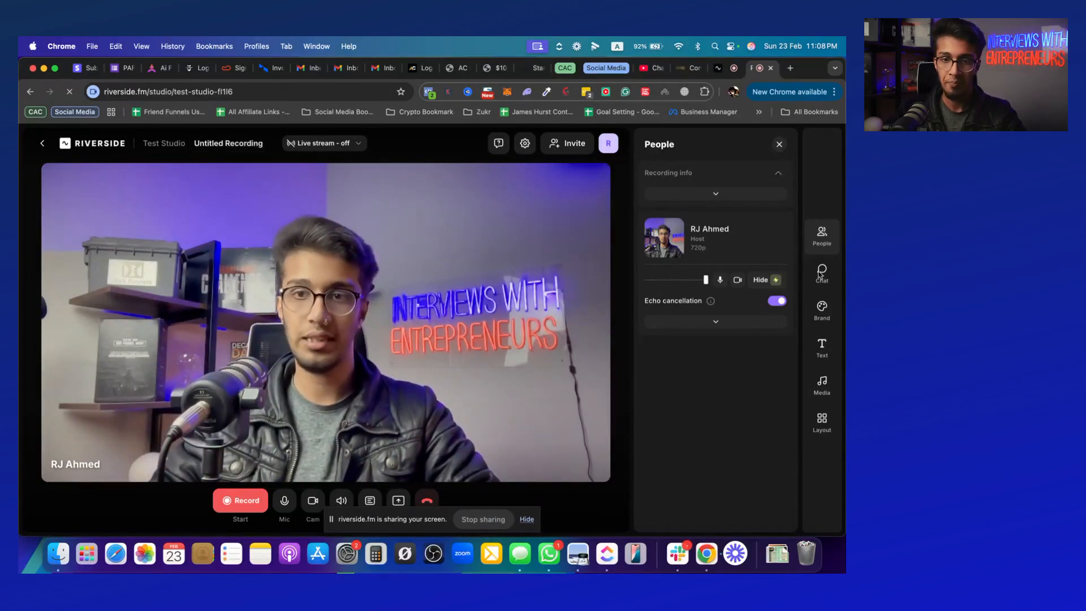
Review the studio's brand settings, and preview the "Live with" host lower third on the video before hiding it
click(823, 316)
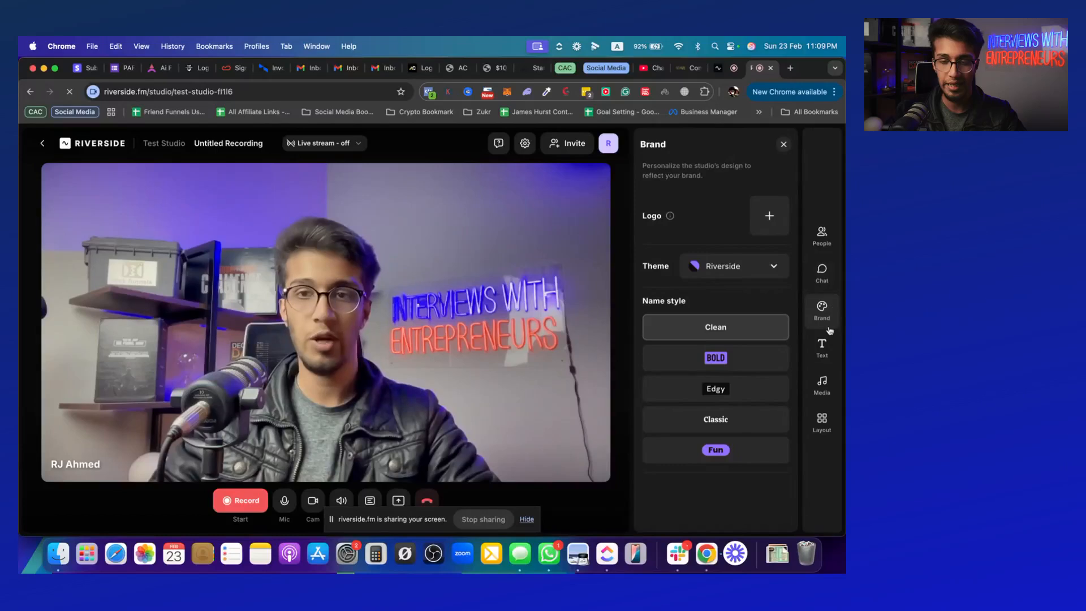
click(822, 346)
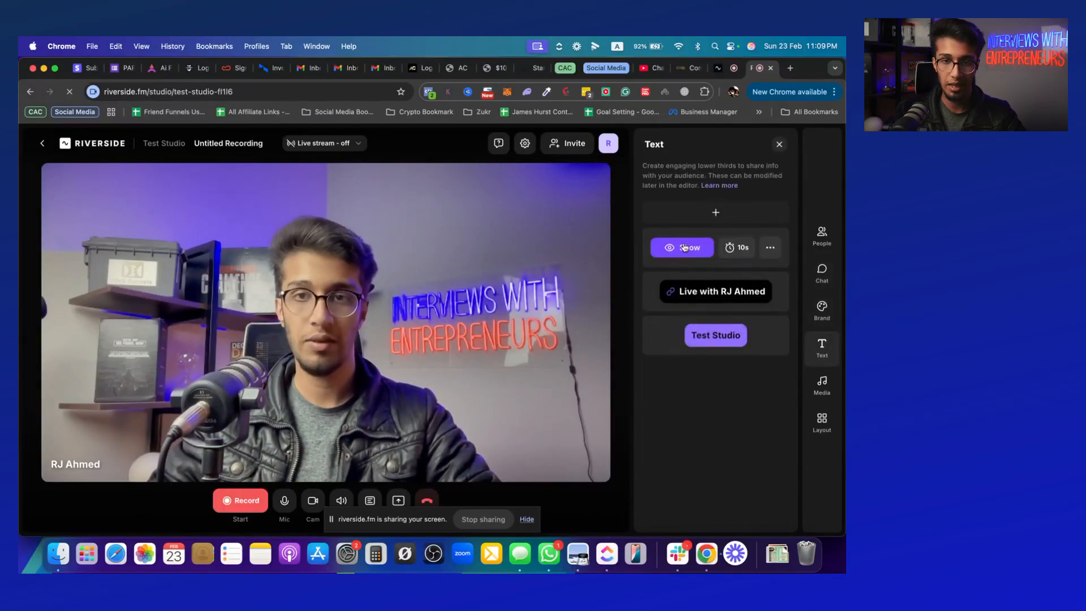
click(684, 292)
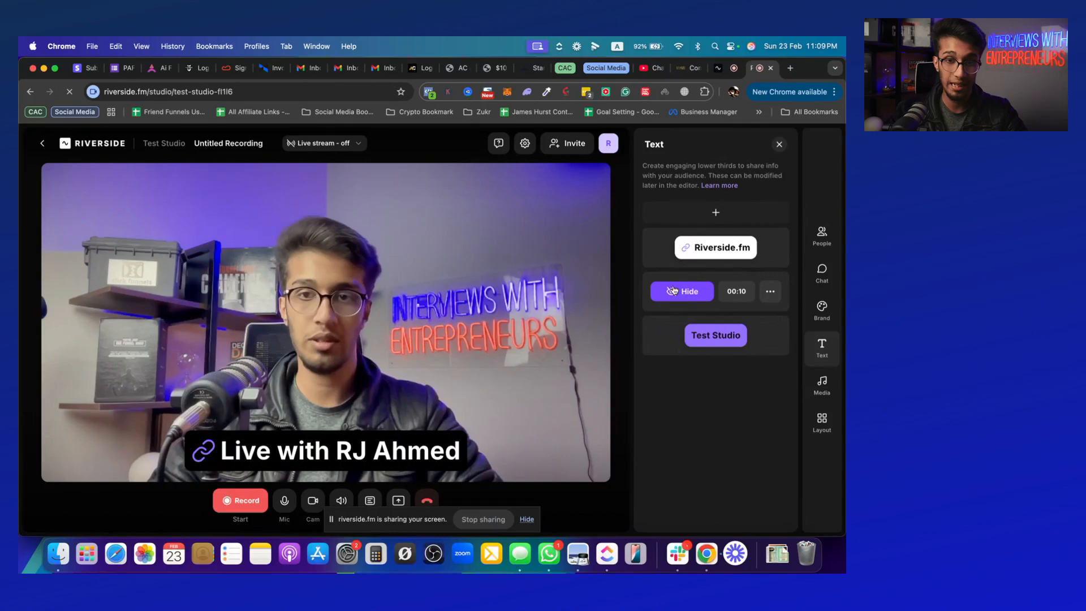
click(679, 292)
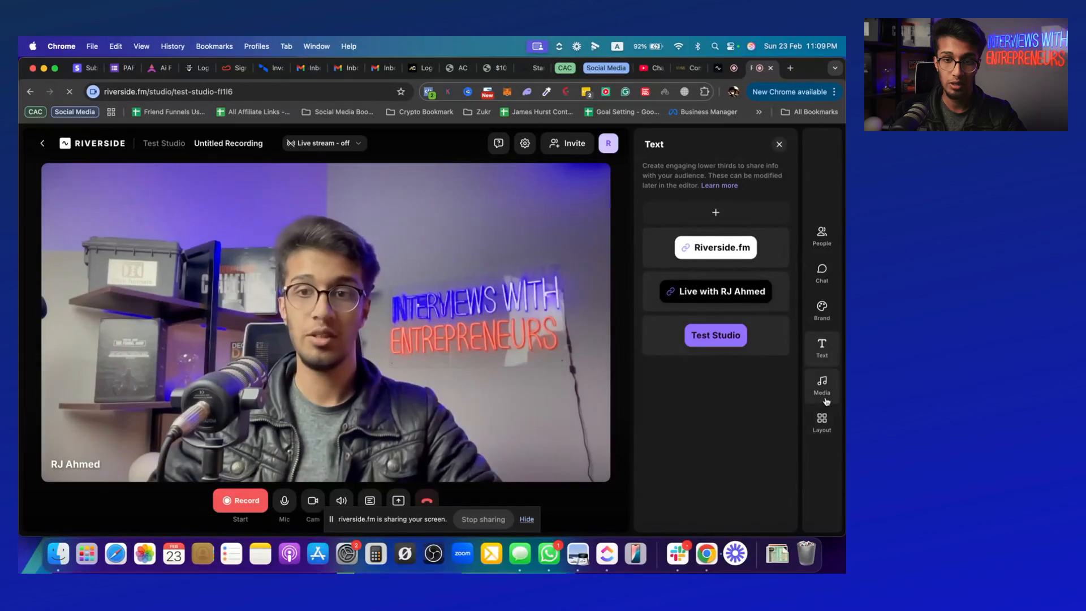
Examine the available stage layouts and return to the participant settings
click(823, 423)
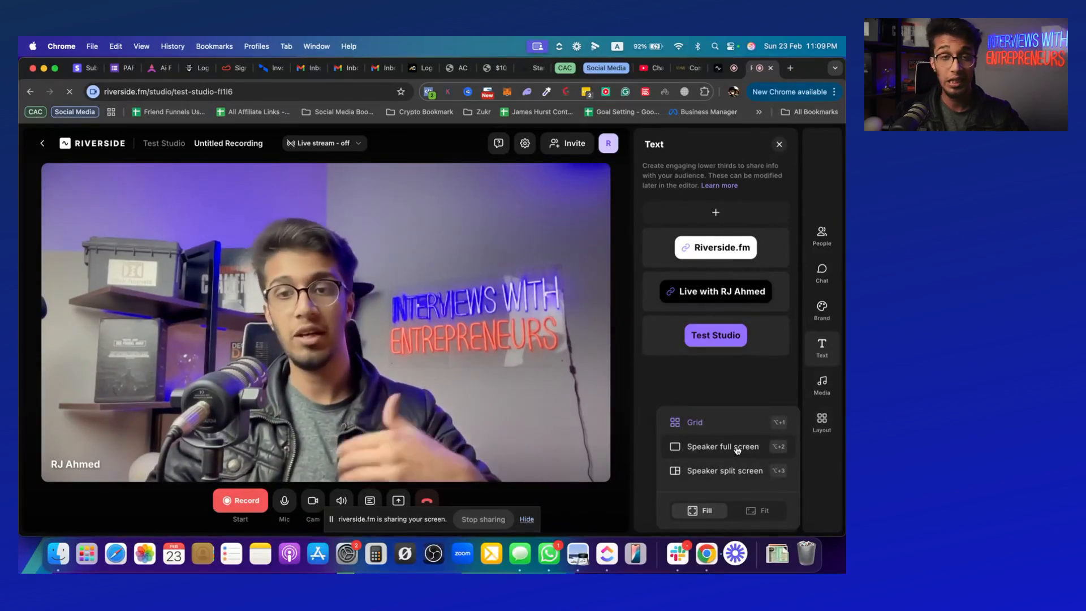
click(724, 387)
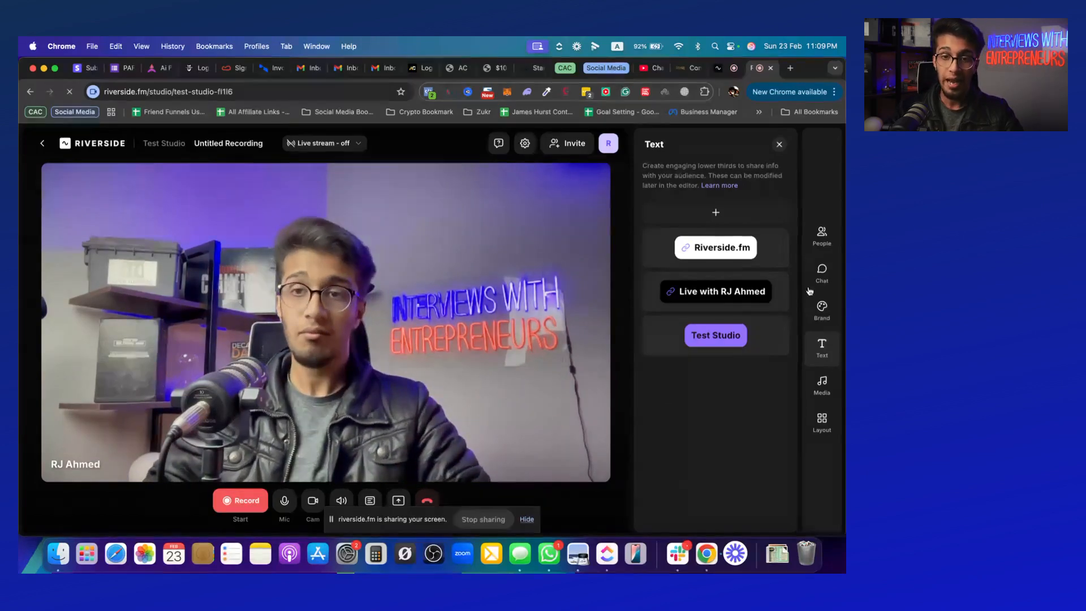
click(823, 237)
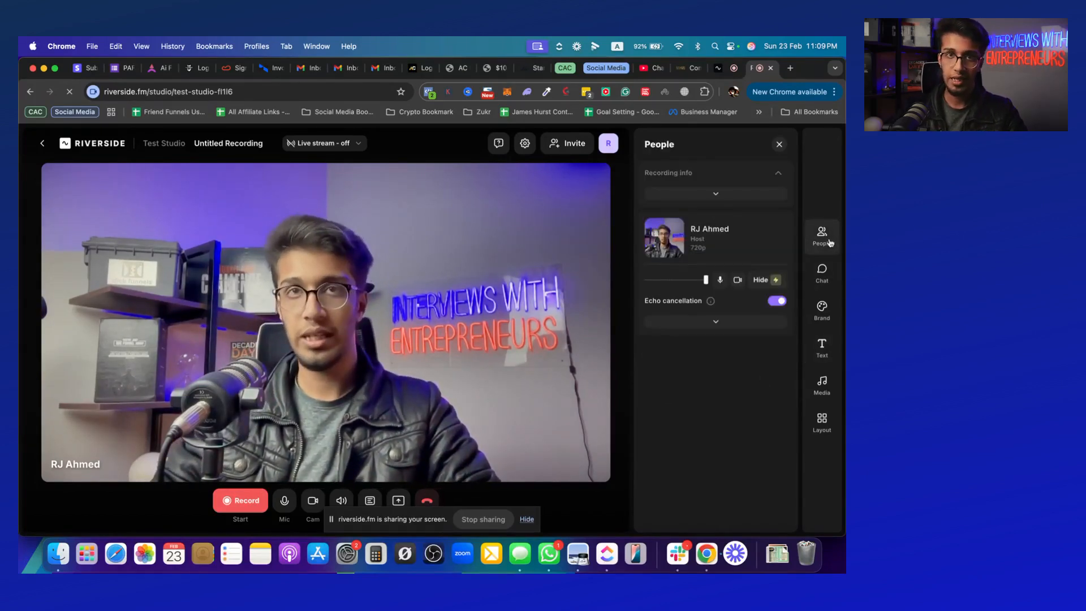
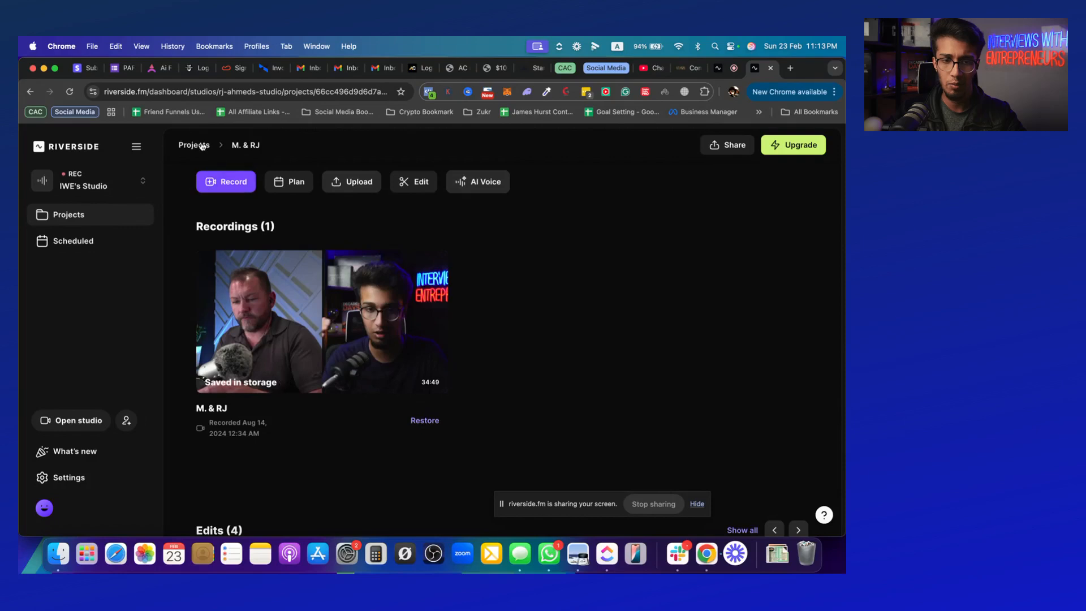
Return to the projects list, open the January 17 interview project, and review its recording and available edit types
click(198, 146)
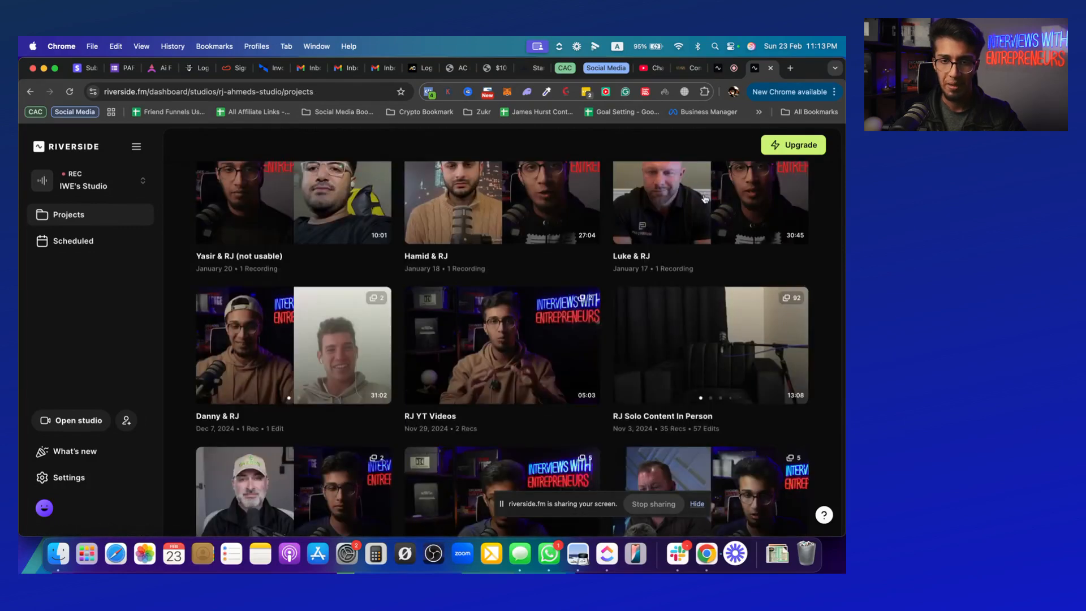
click(704, 198)
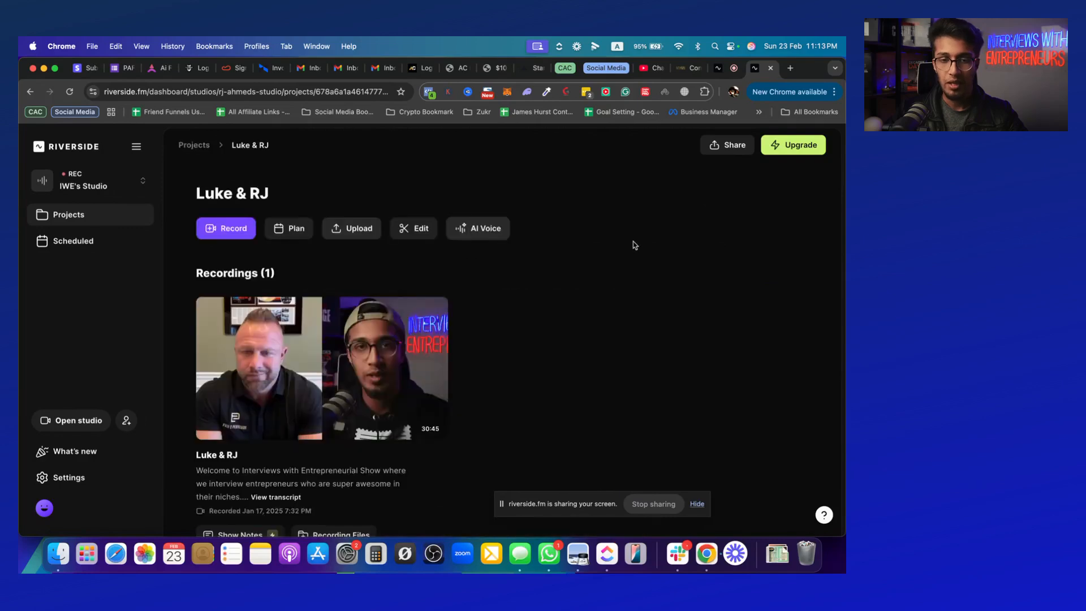
scroll(494, 348, down, 5)
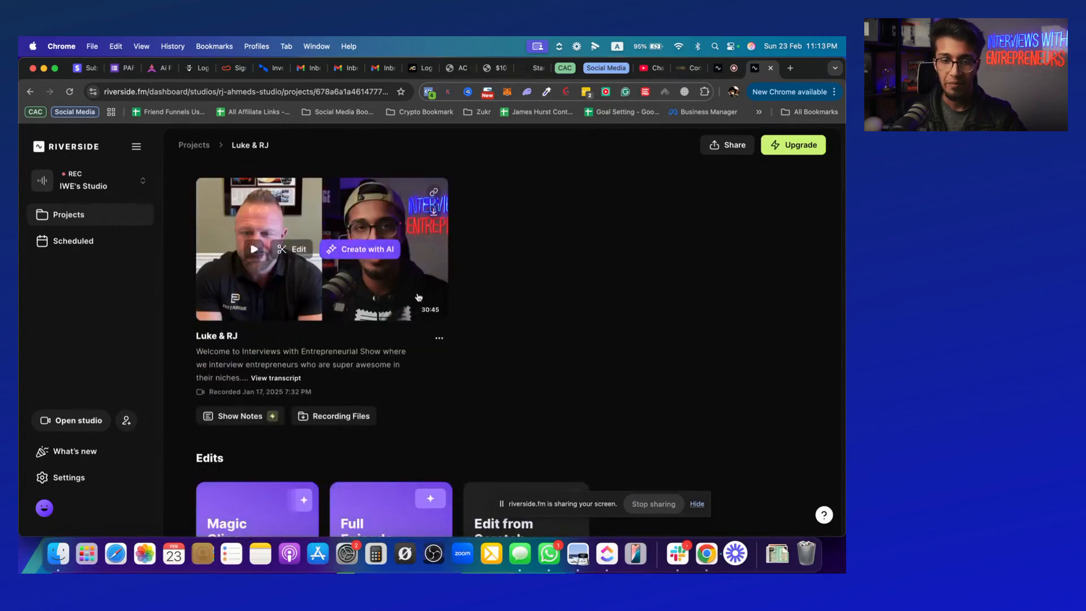
scroll(509, 294, up, 3)
mouse_move(389, 294)
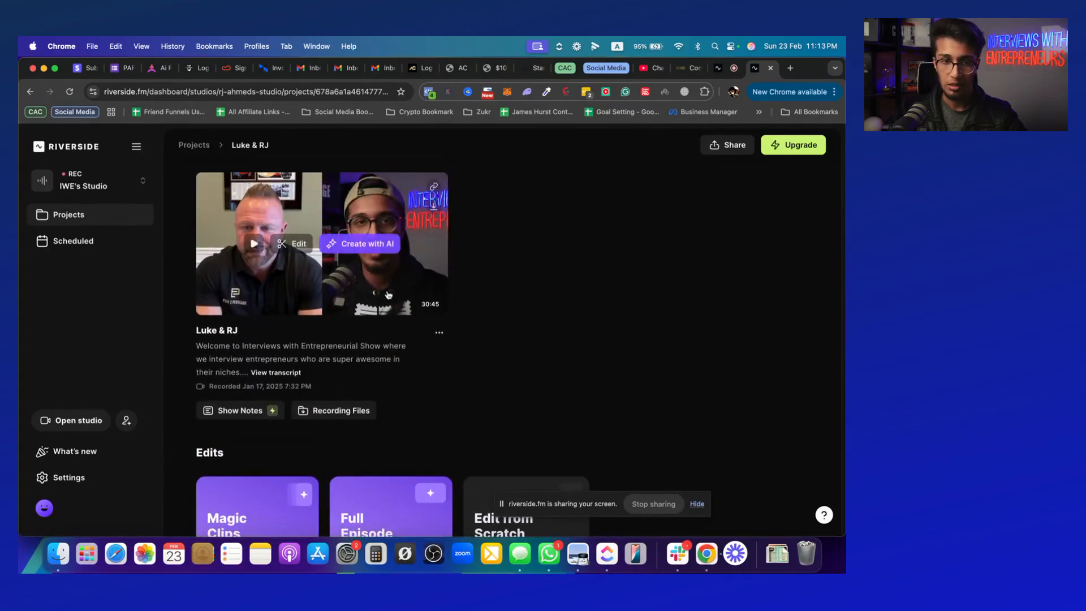
scroll(408, 342, down, 3)
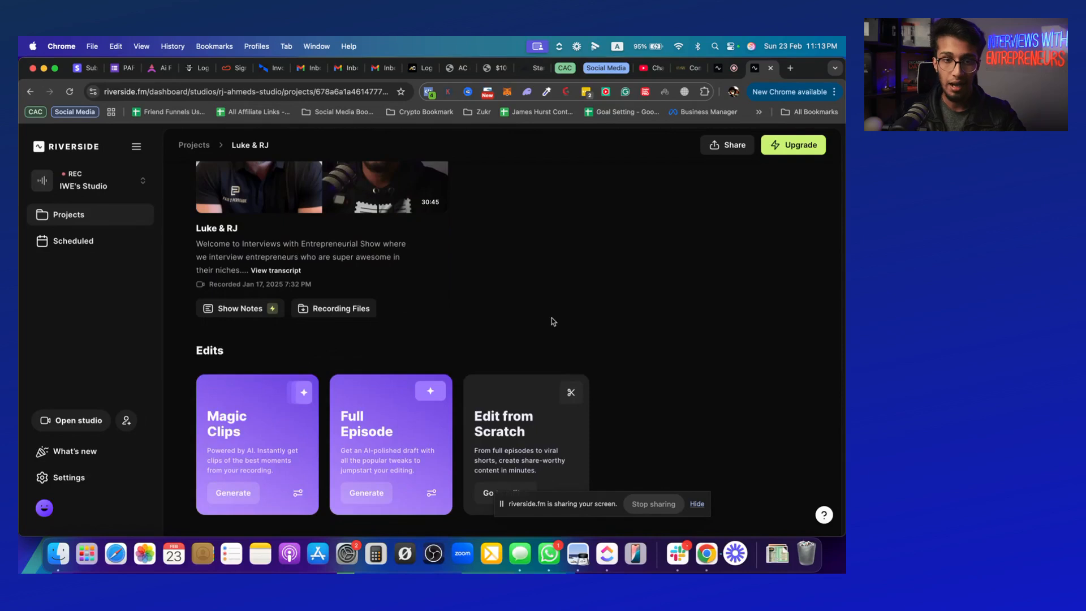
scroll(519, 323, up, 3)
mouse_move(387, 317)
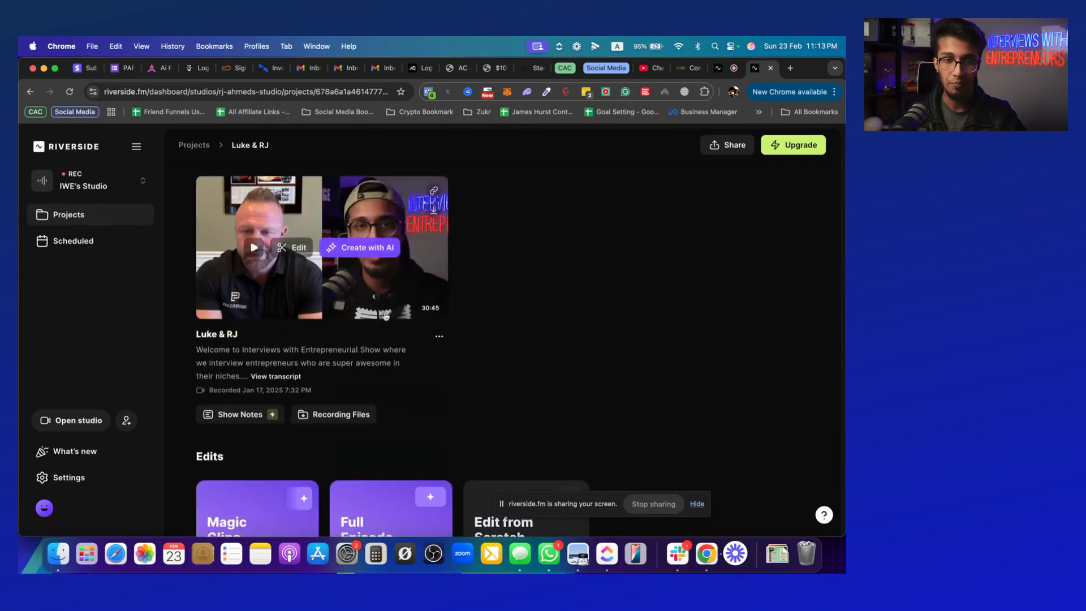
Open the project's recording and review its video and separately downloadable participant tracks
click(327, 295)
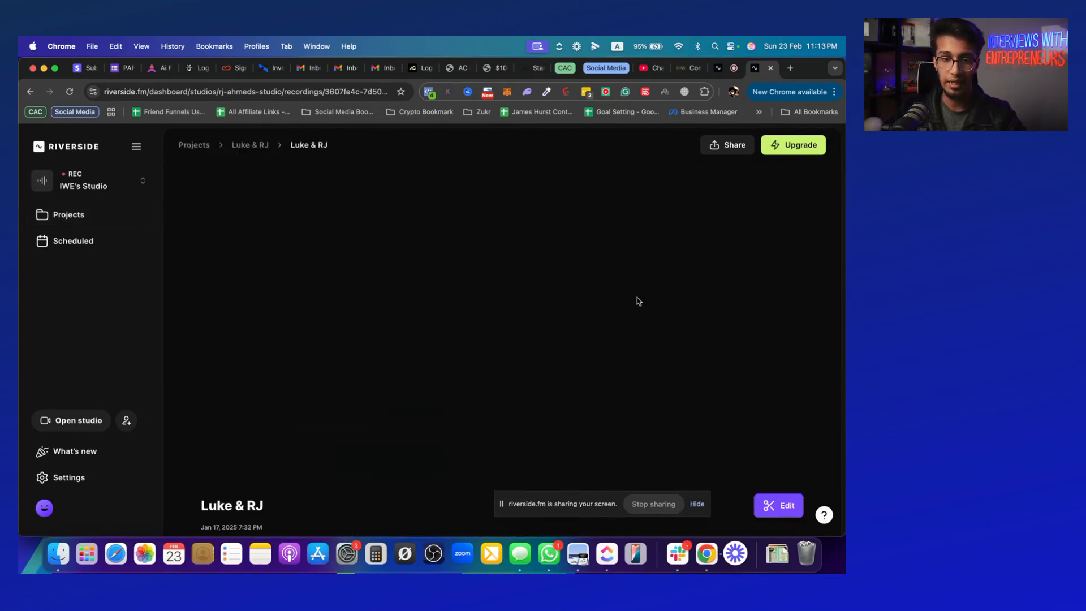
scroll(738, 290, down, 10)
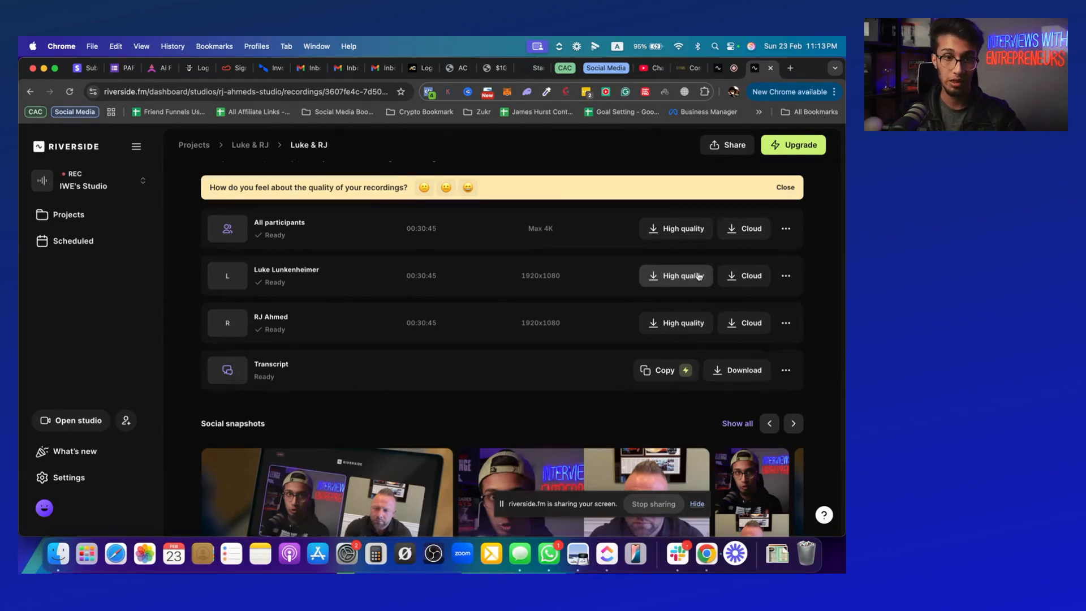
scroll(700, 276, up, 10)
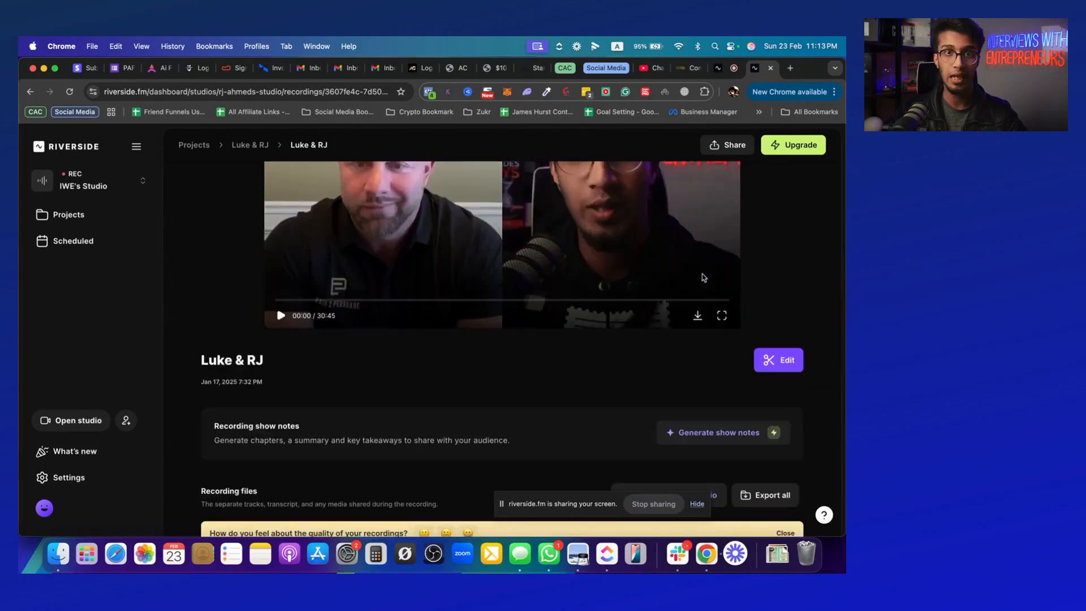
scroll(764, 267, up, 4)
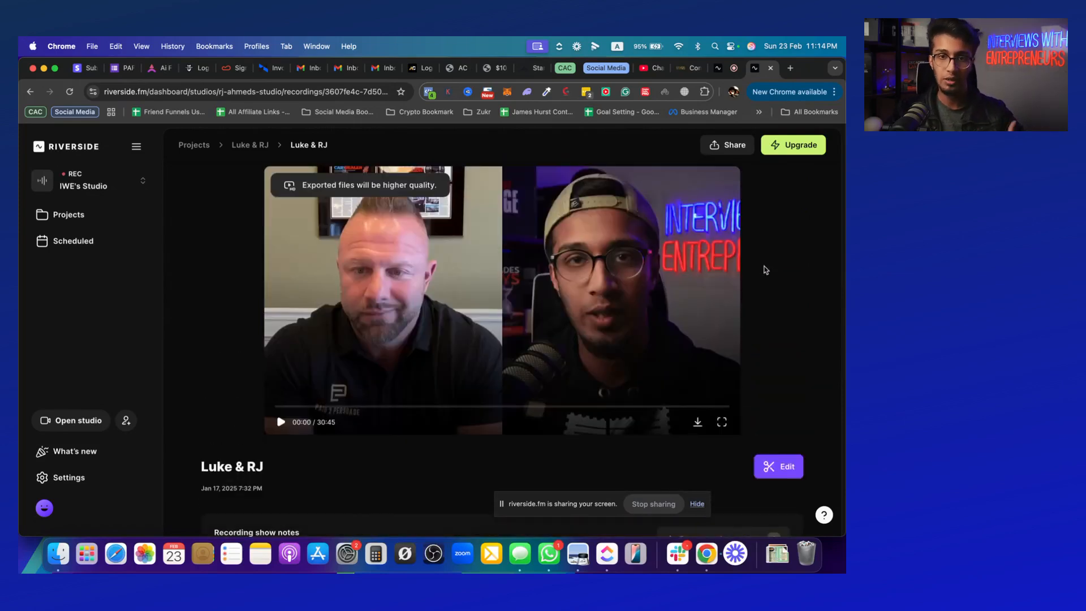
Check the share link option for the recording and dismiss it
scroll(764, 266, up, 2)
click(727, 148)
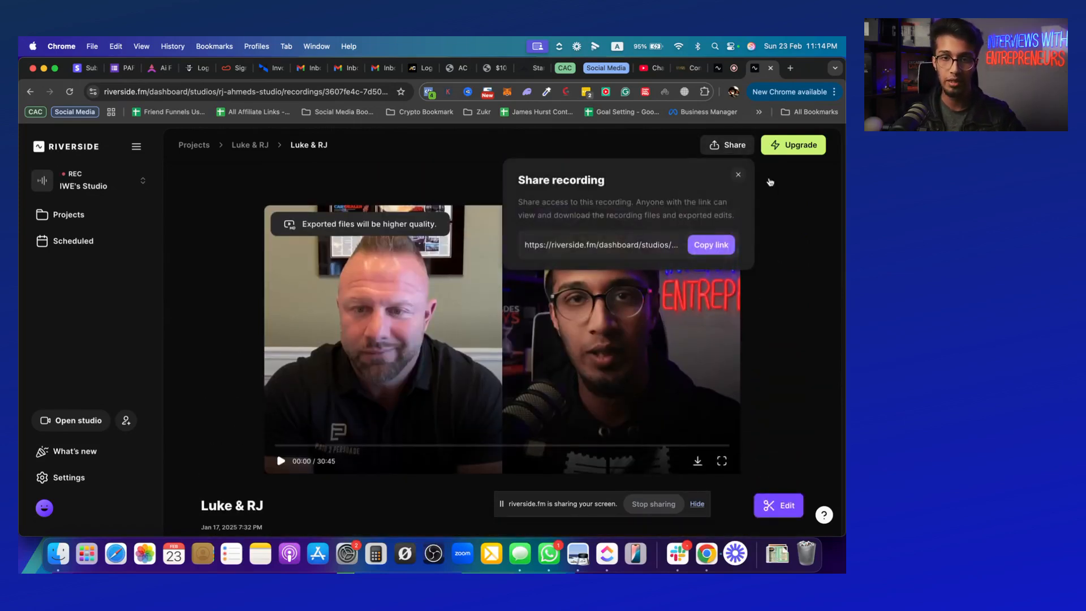
click(738, 174)
Examine the recording's show notes, Magic Audio, export, track and transcript download, and social snapshot options
scroll(789, 215, down, 6)
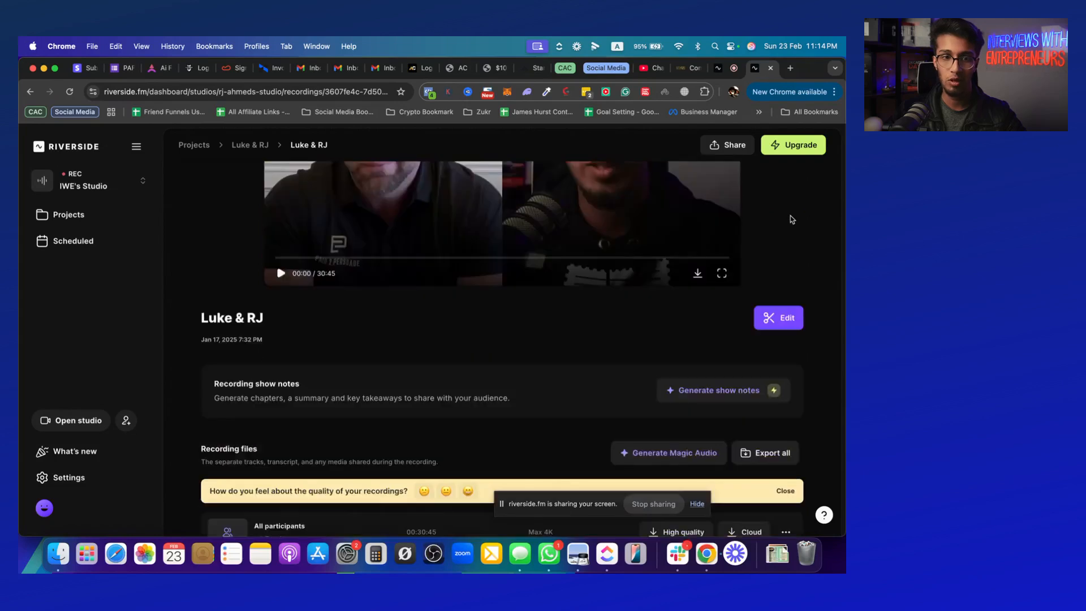
scroll(790, 220, down, 2)
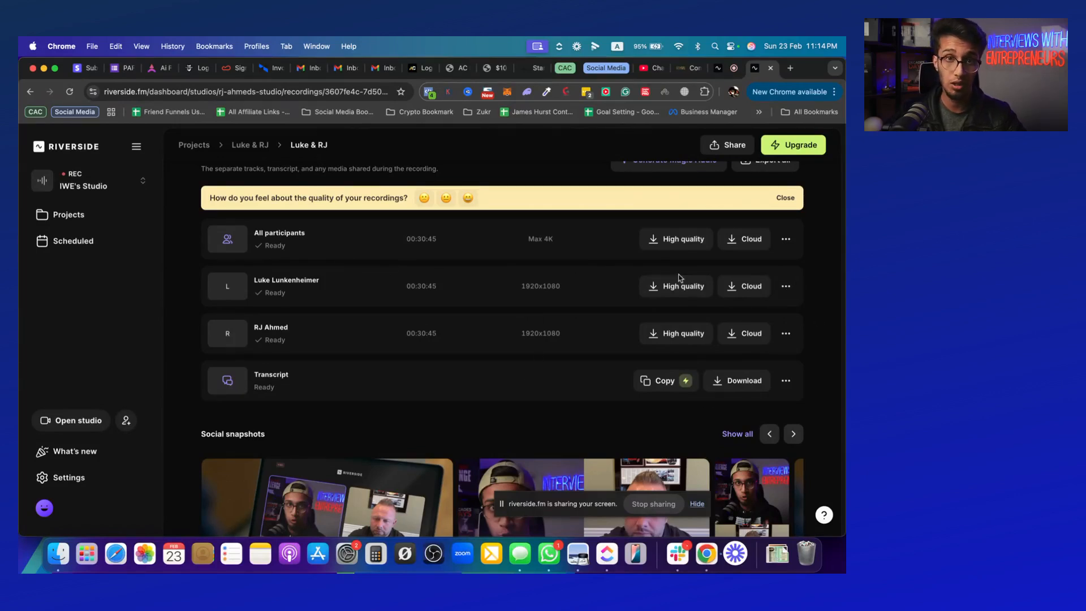
scroll(681, 277, up, 10)
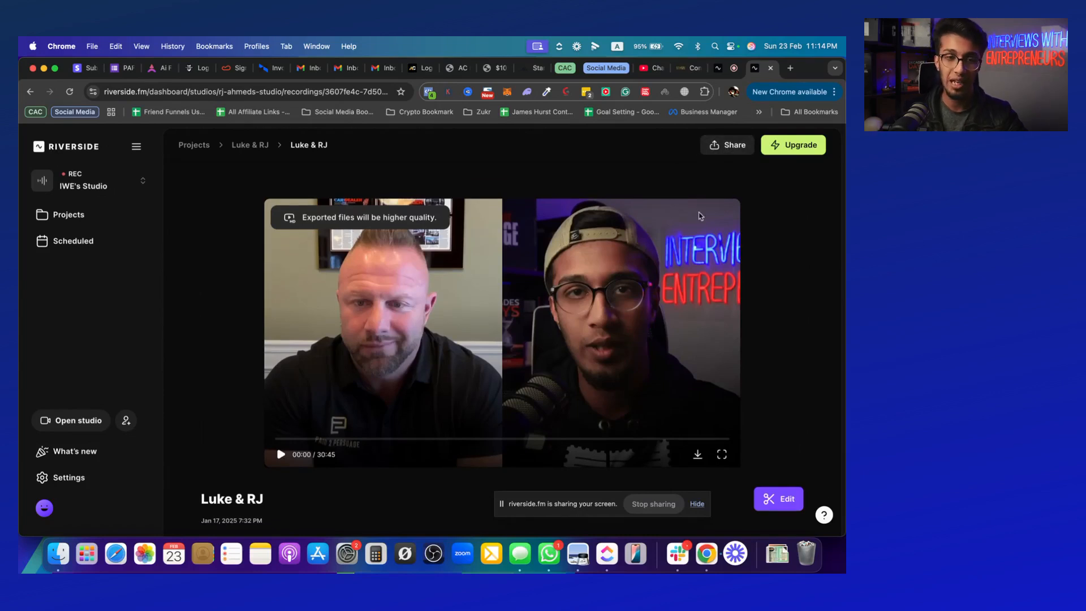
scroll(730, 230, down, 10)
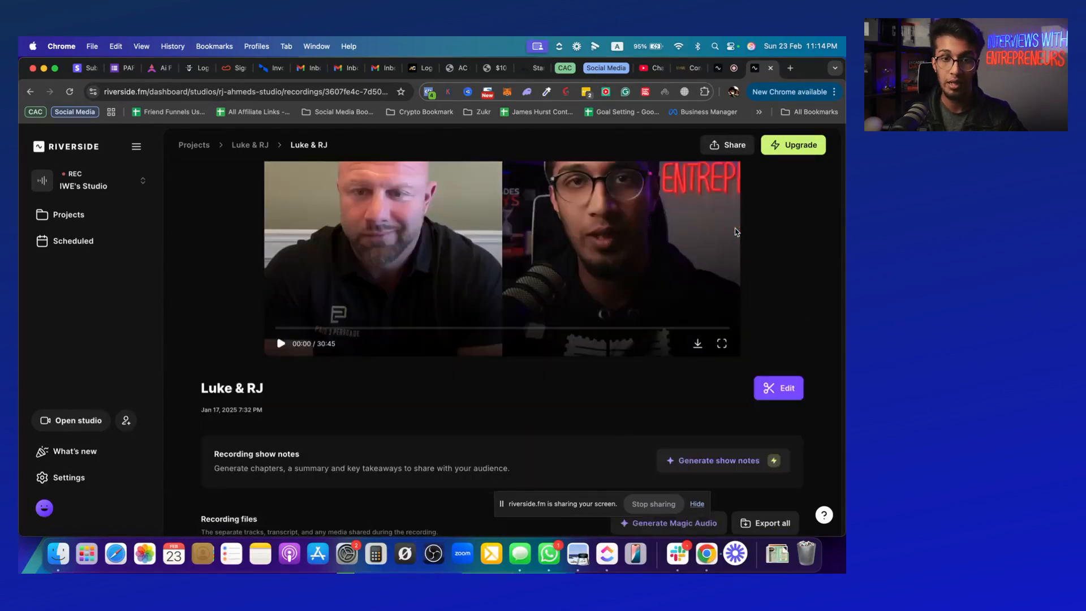
scroll(735, 228, down, 2)
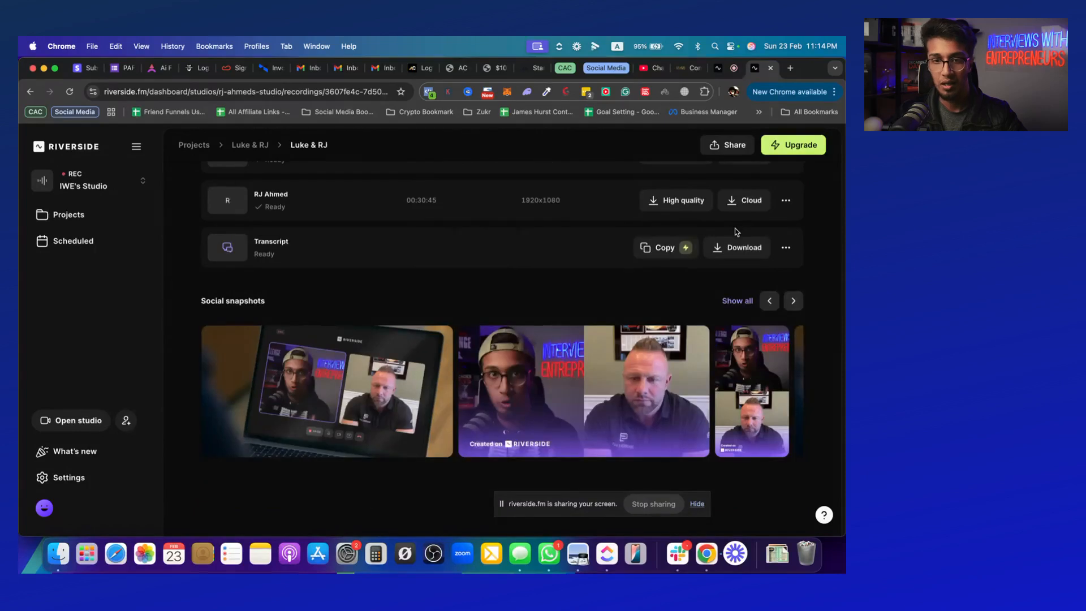
scroll(735, 228, up, 10)
scroll(735, 229, down, 5)
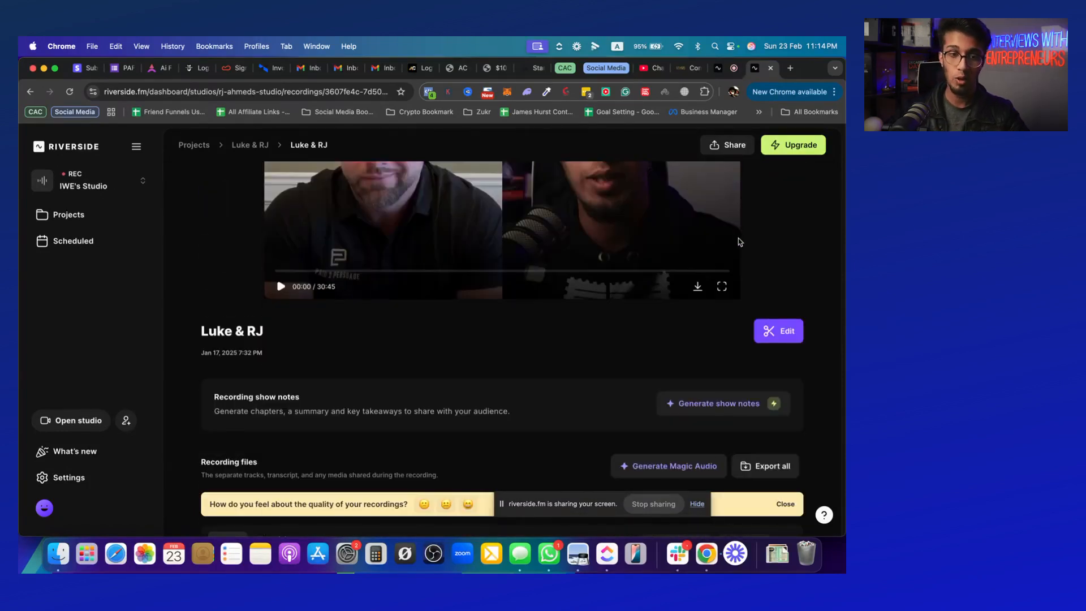
scroll(738, 247, down, 4)
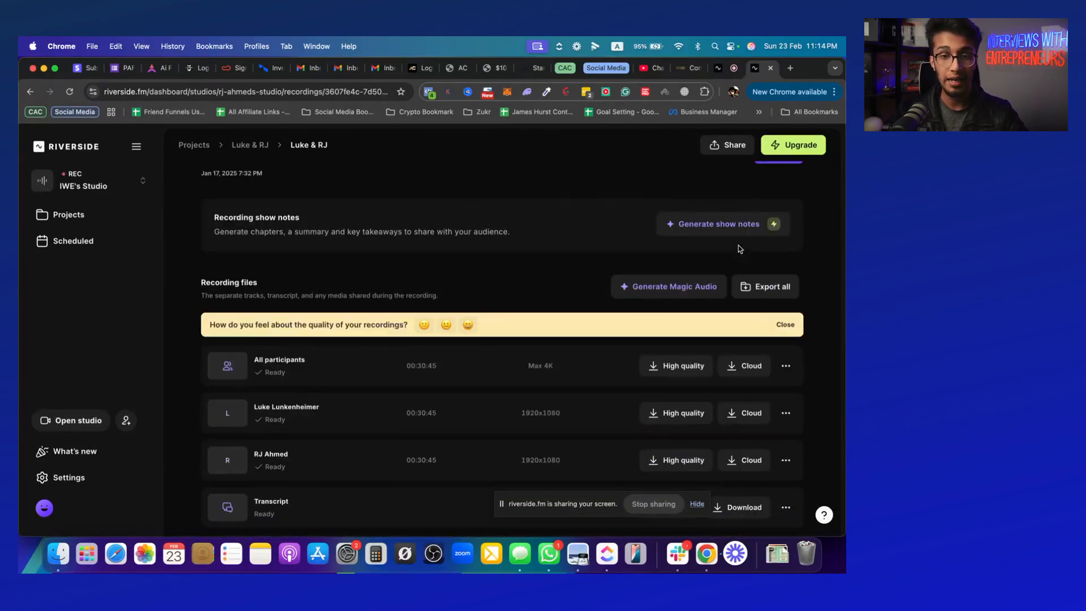
scroll(738, 247, down, 3)
scroll(739, 249, down, 2)
scroll(707, 263, up, 10)
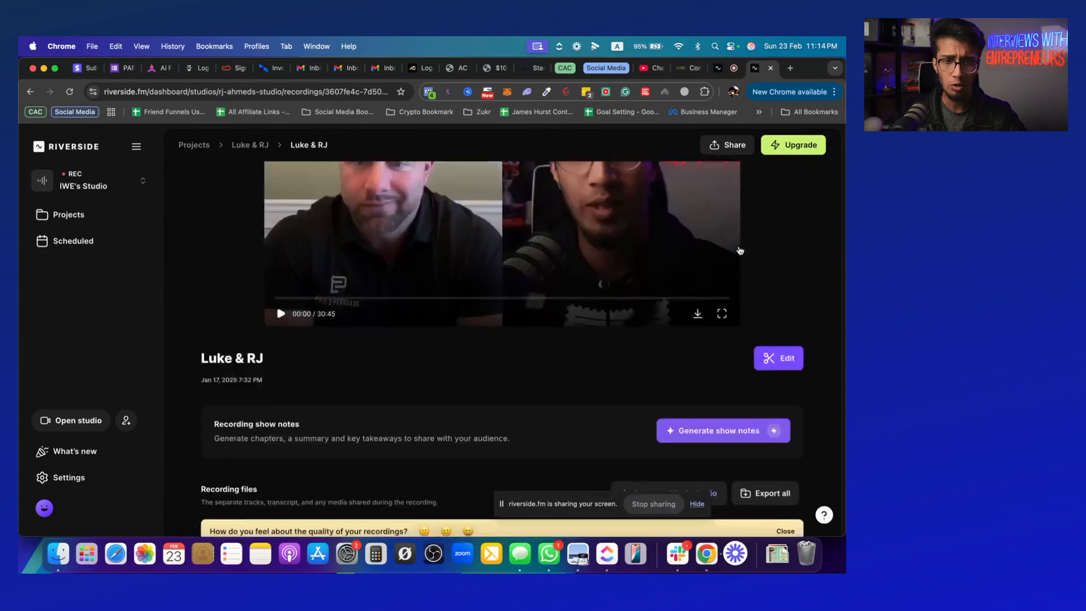
Go back to the January 17 interview project and open its recording in the editor
click(242, 146)
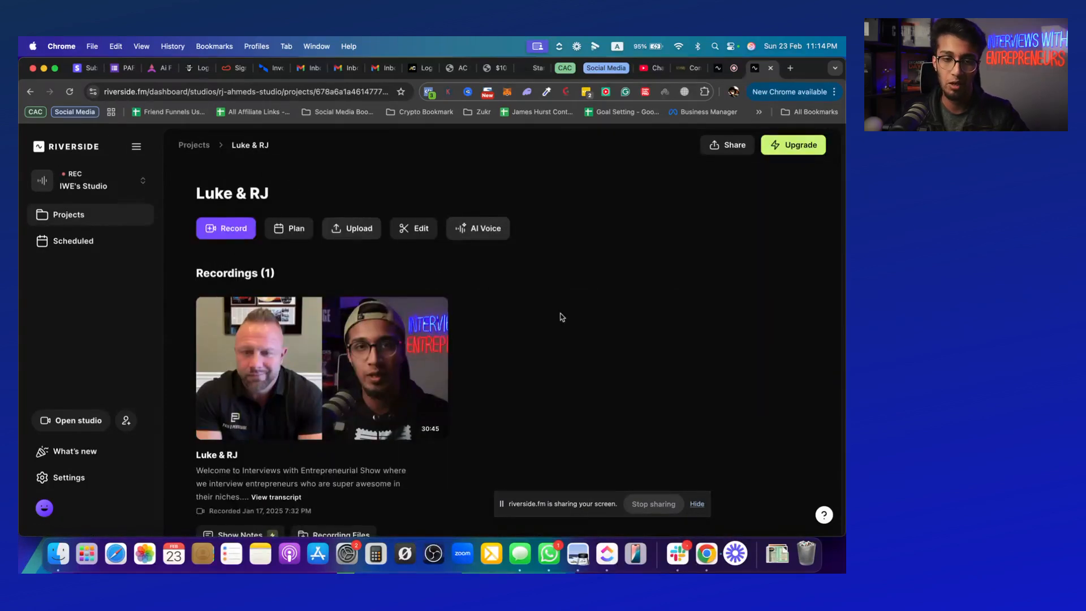
scroll(562, 316, down, 3)
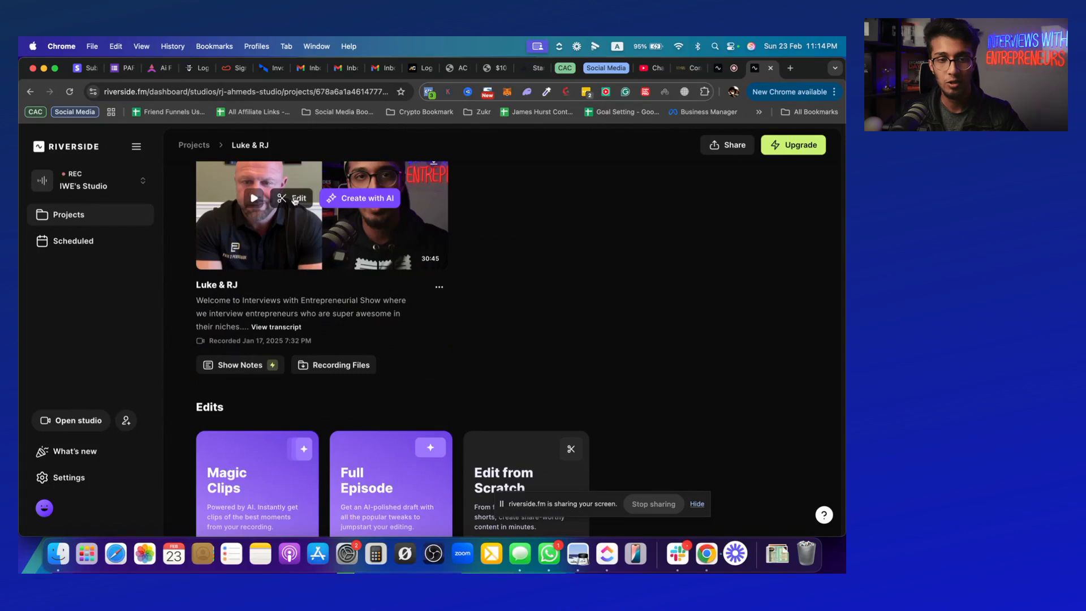
click(295, 199)
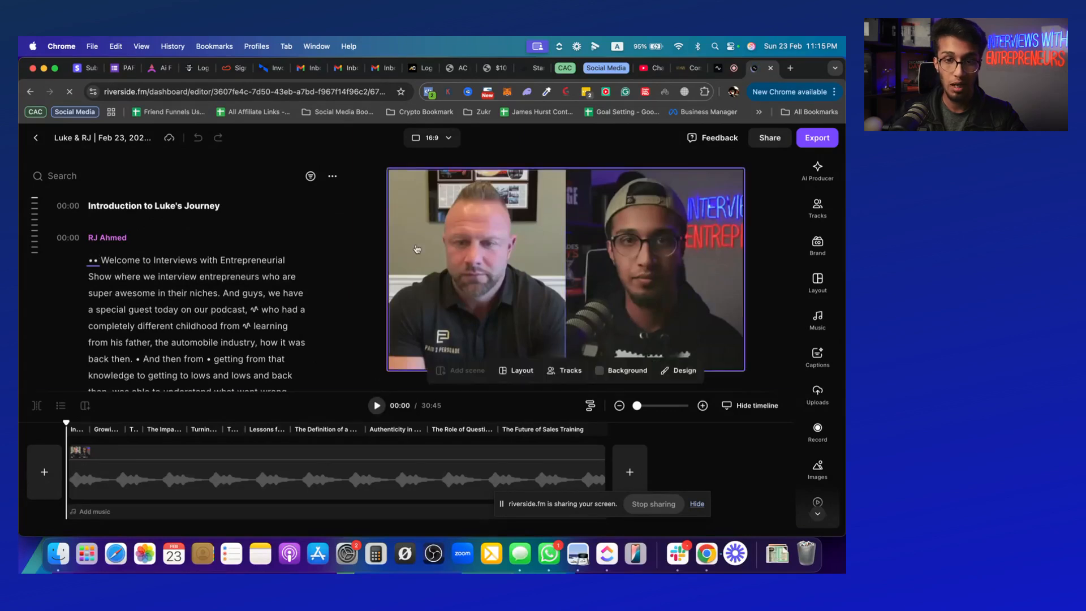
Delete the word "Interviews" from the transcript's opening sentence and play back the cut
click(128, 294)
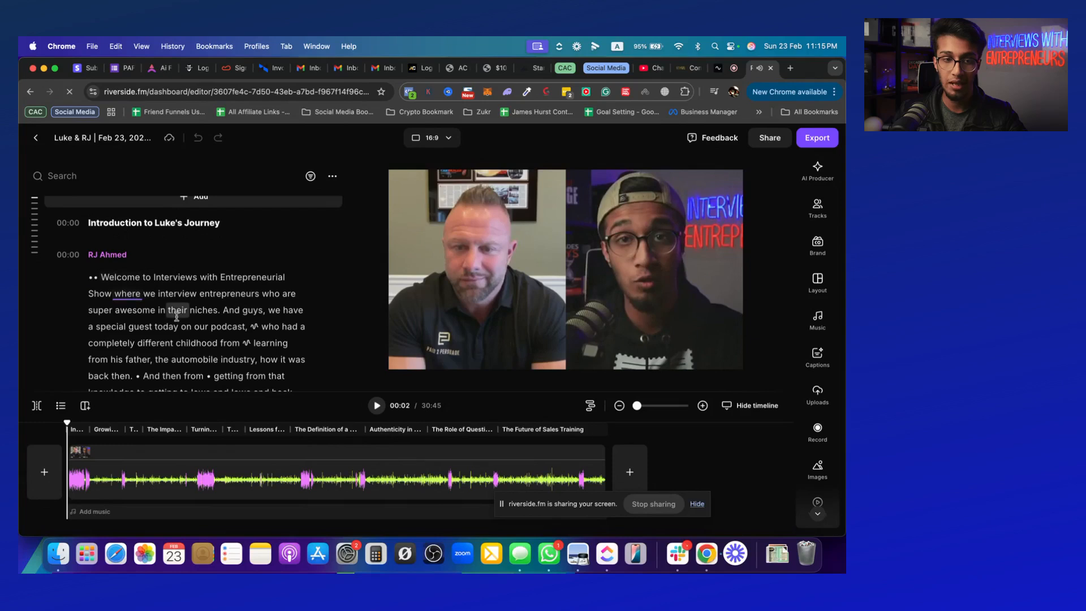
click(177, 276)
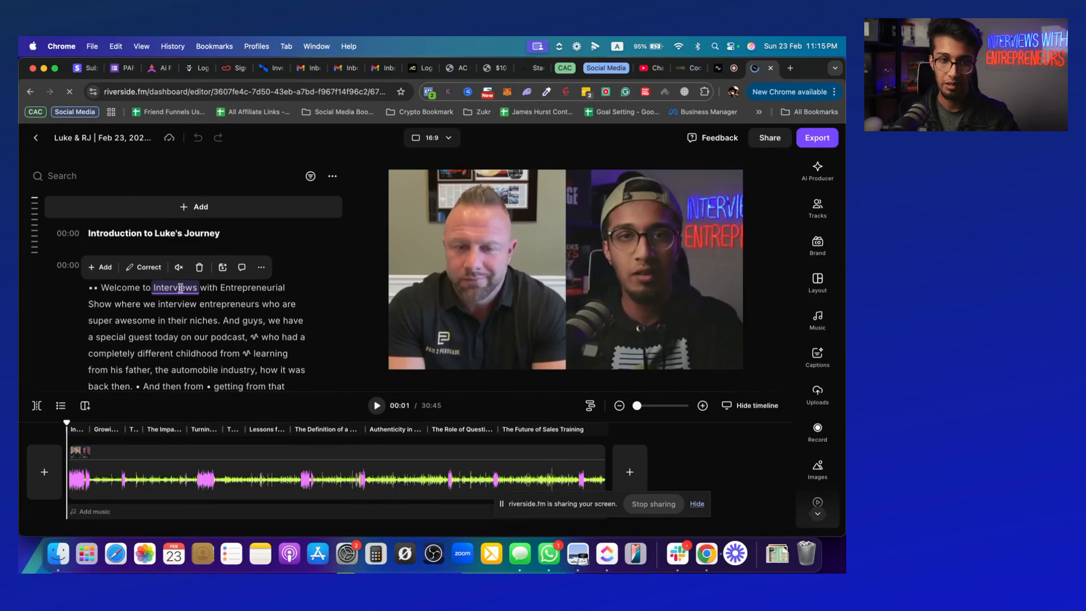
key(BackSpace)
click(376, 406)
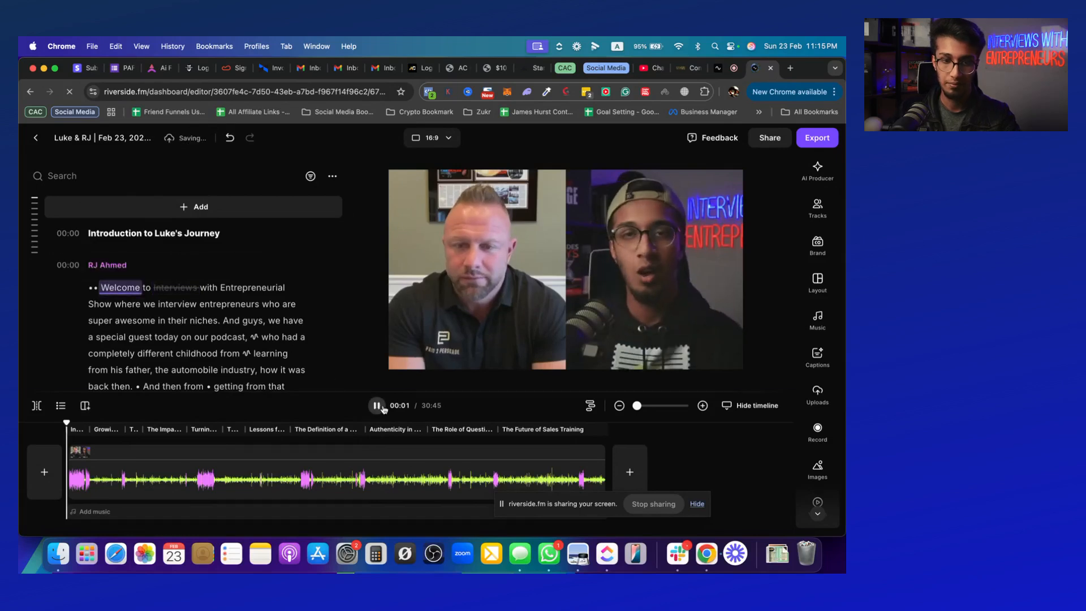
click(382, 406)
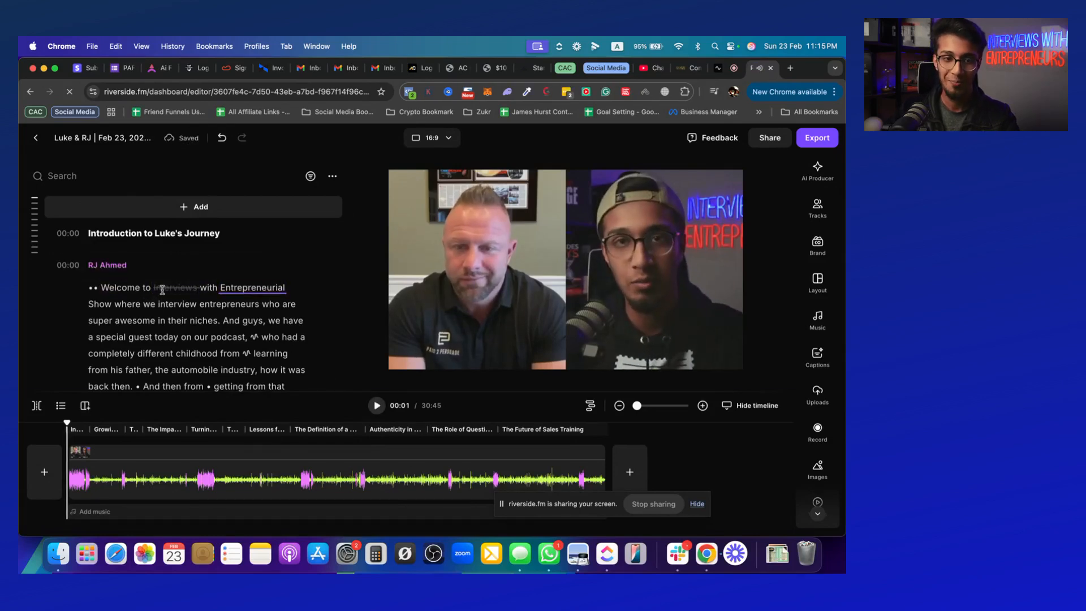
Restore the deleted word "Interviews" in the transcript's opening sentence
click(163, 290)
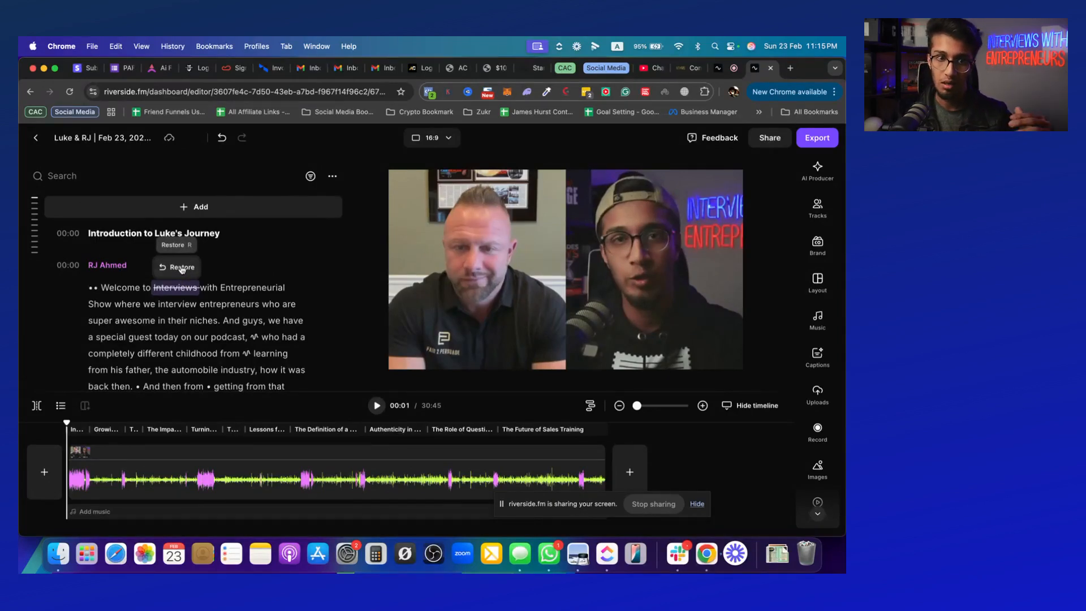
click(181, 268)
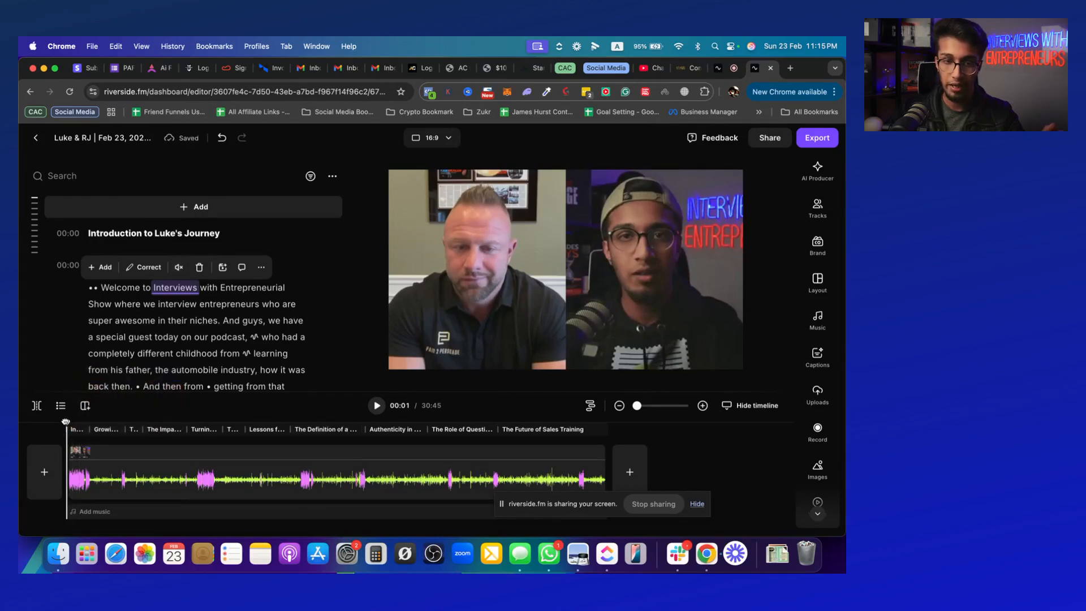
Add scenes to the recording near the start of the timeline and at 04:33
drag(66, 421, 95, 422)
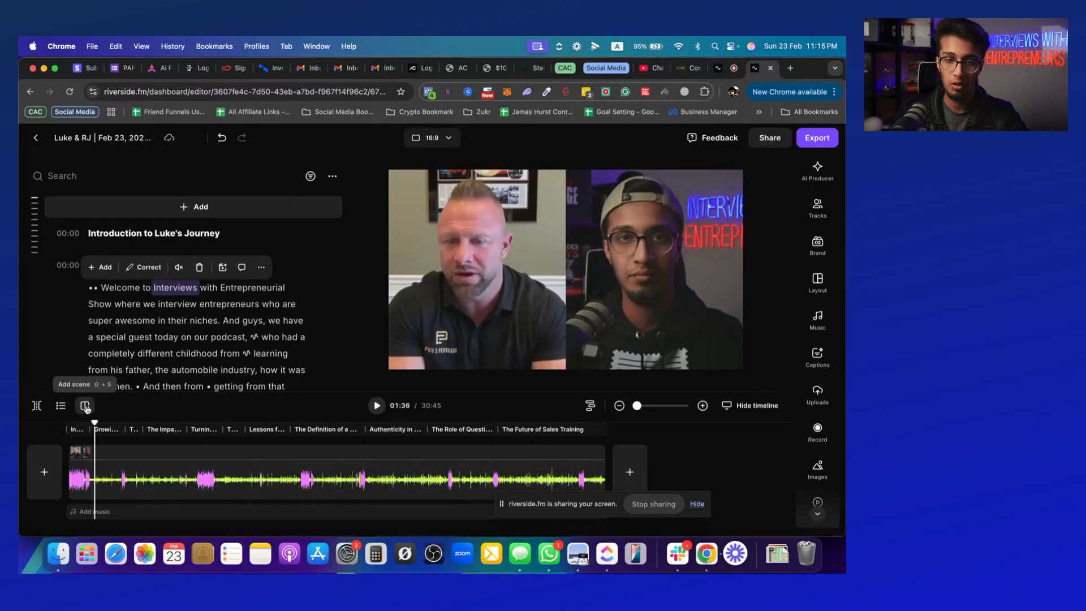
click(86, 407)
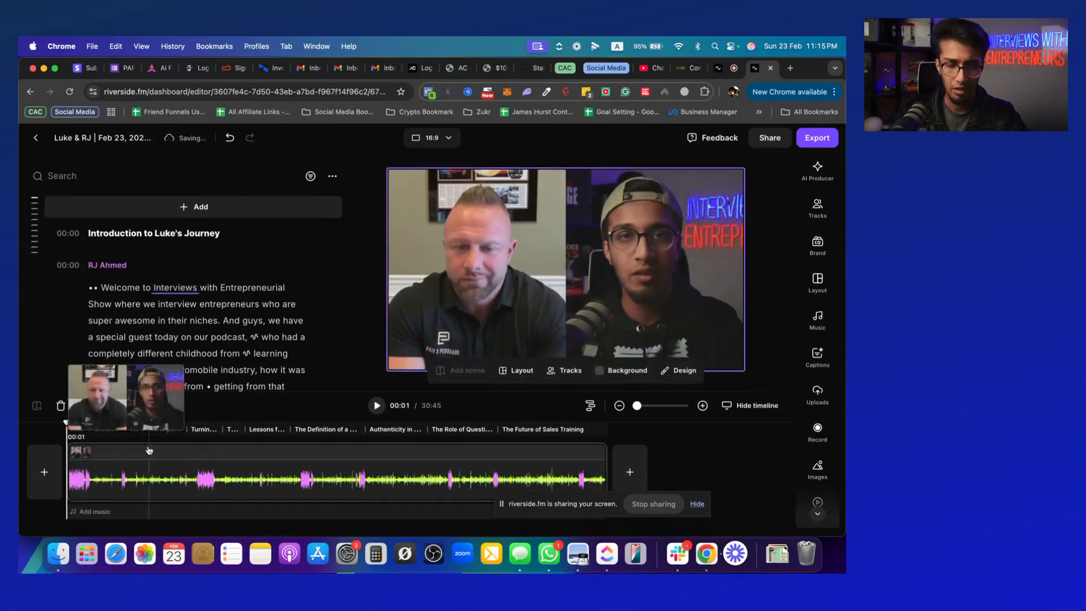
click(146, 456)
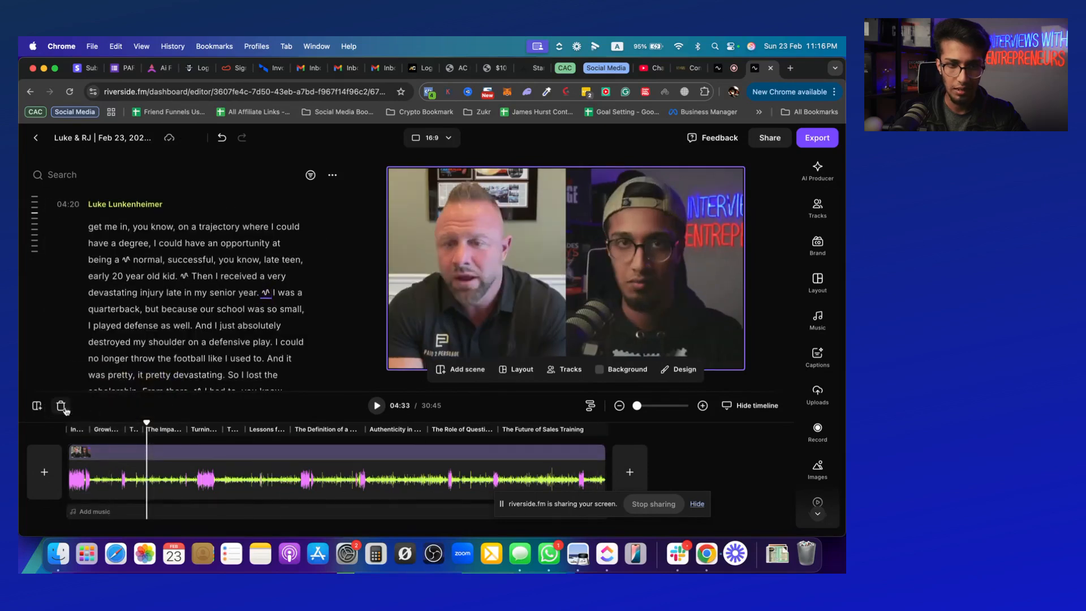
click(37, 406)
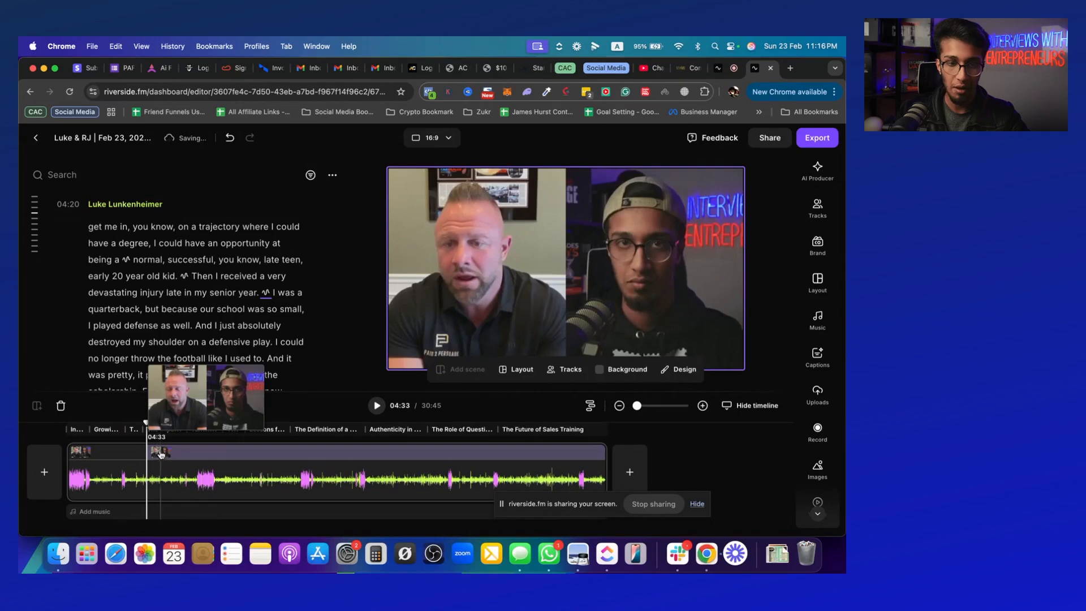
Split the recording on the timeline at 07:39
click(161, 453)
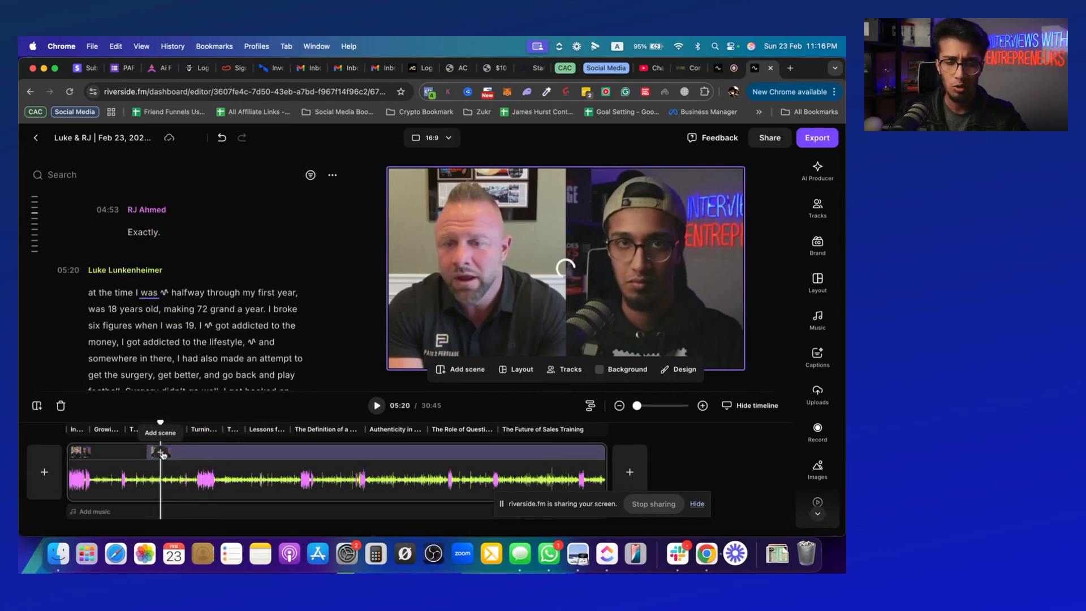
click(201, 454)
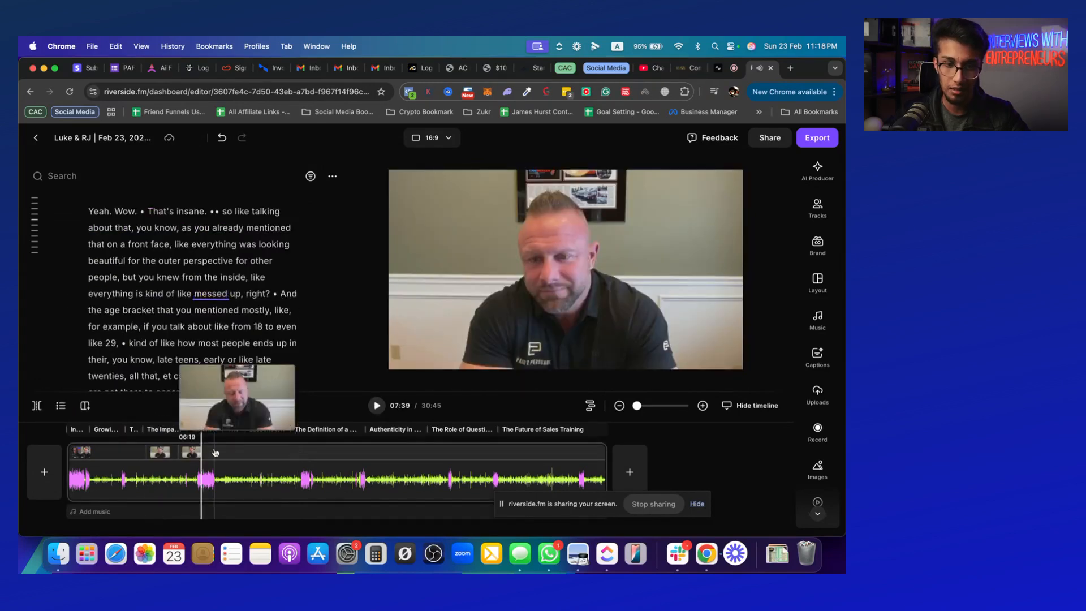
click(36, 407)
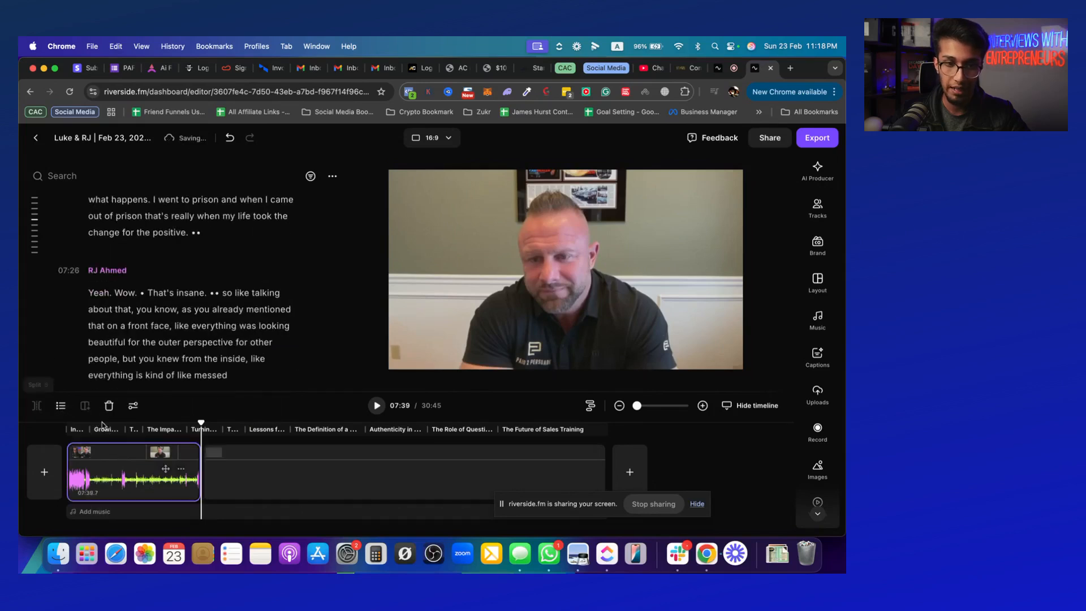
Show only the host's track in the scene at 07:00 on the timeline by hiding the guest's track
click(190, 452)
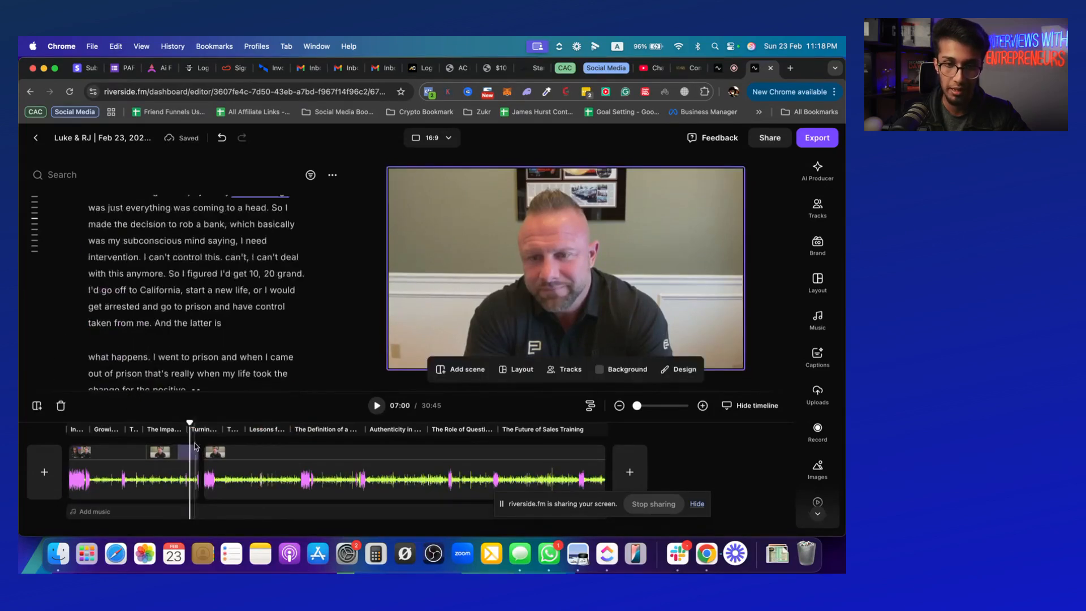
click(563, 369)
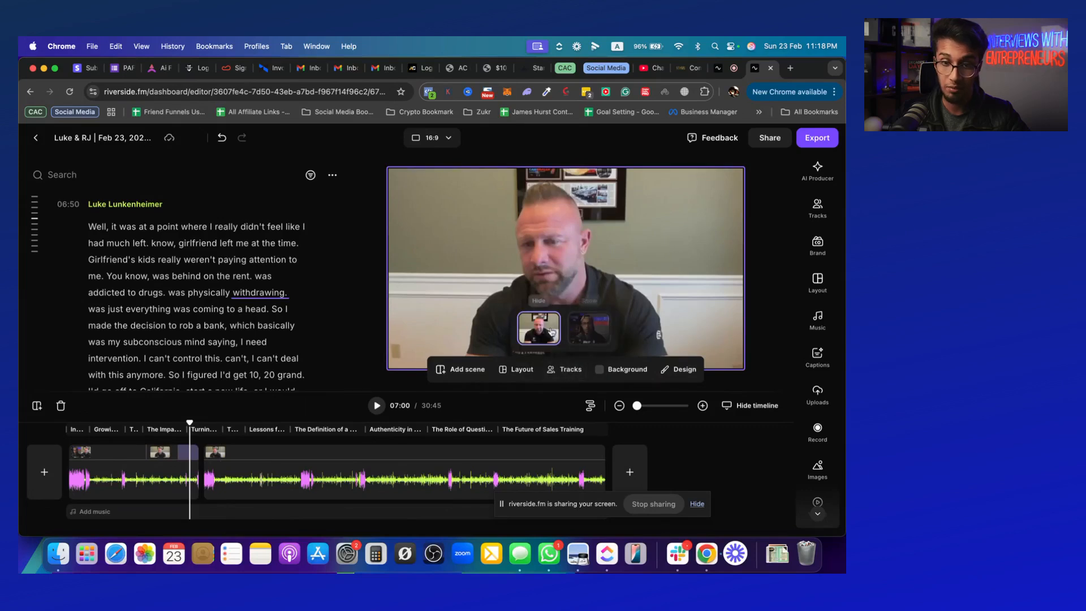
click(582, 329)
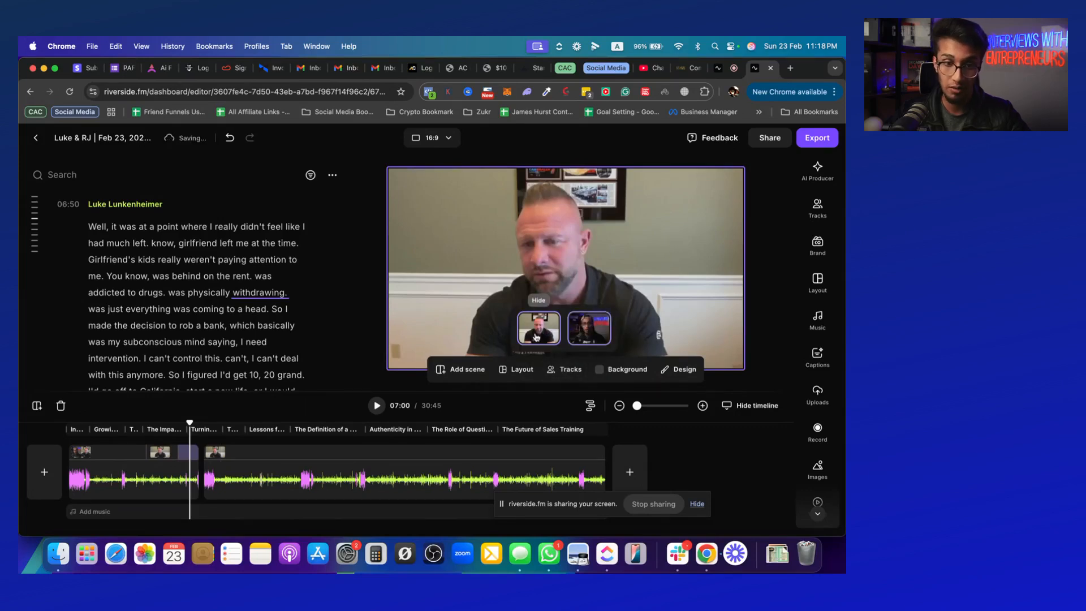
click(538, 328)
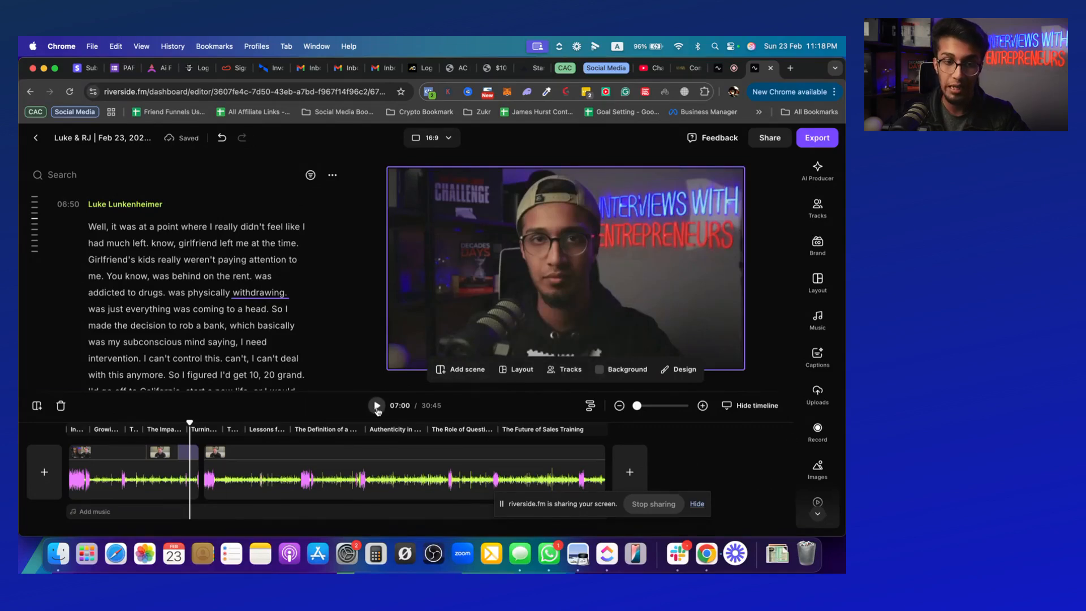
Play on to 07:15, add a scene there and show only the guest's track in it
click(378, 406)
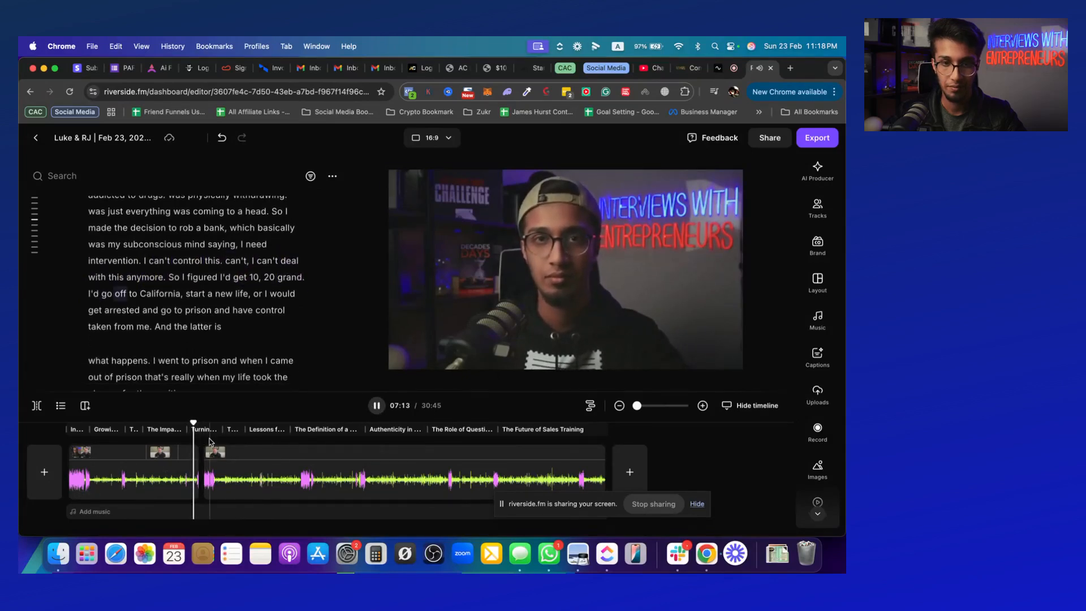
click(376, 407)
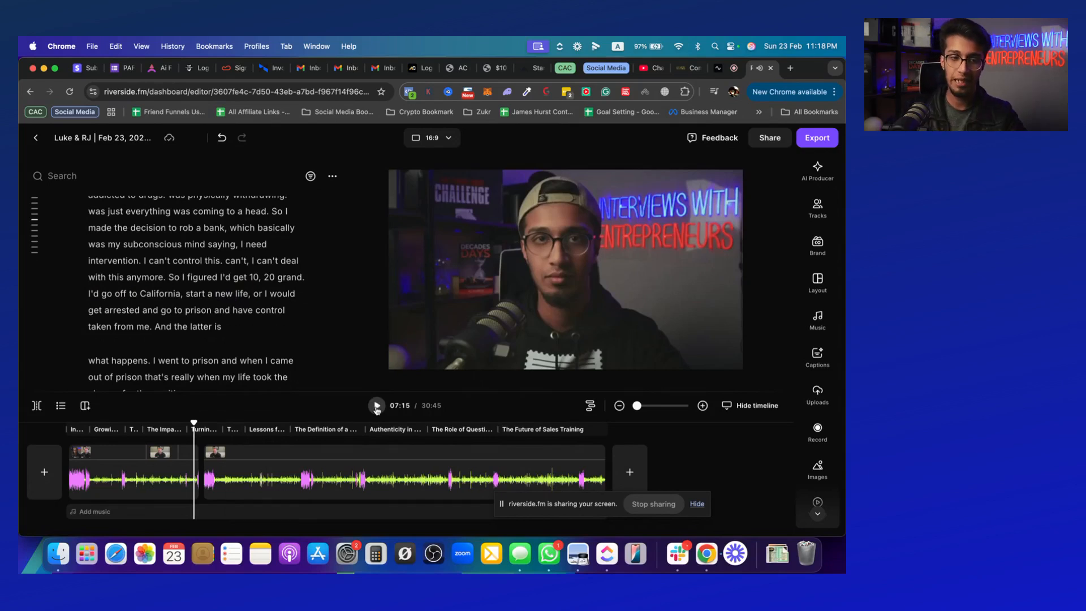
click(86, 407)
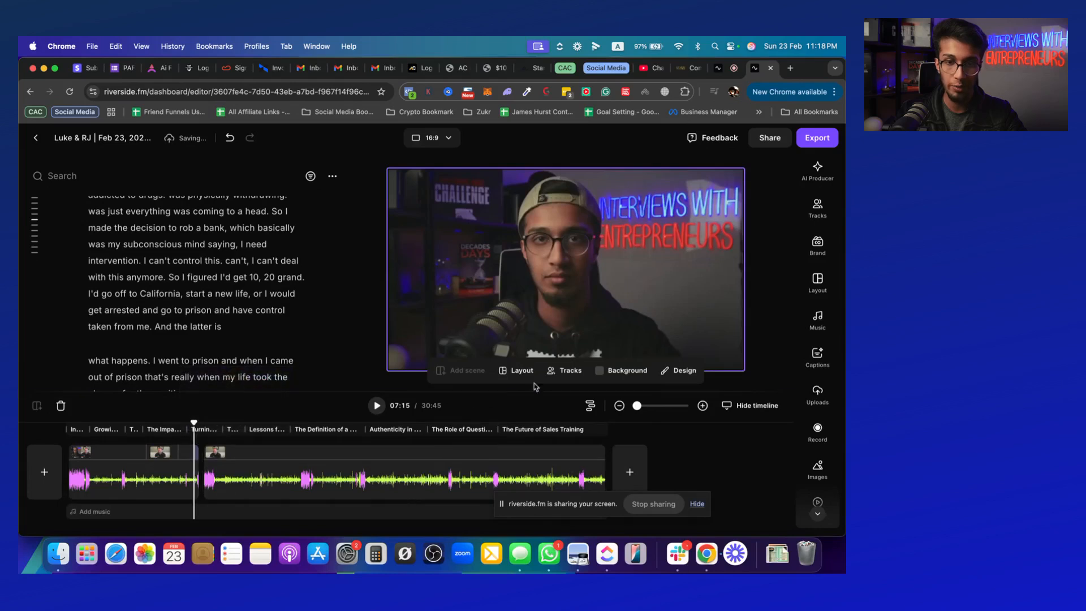
click(567, 374)
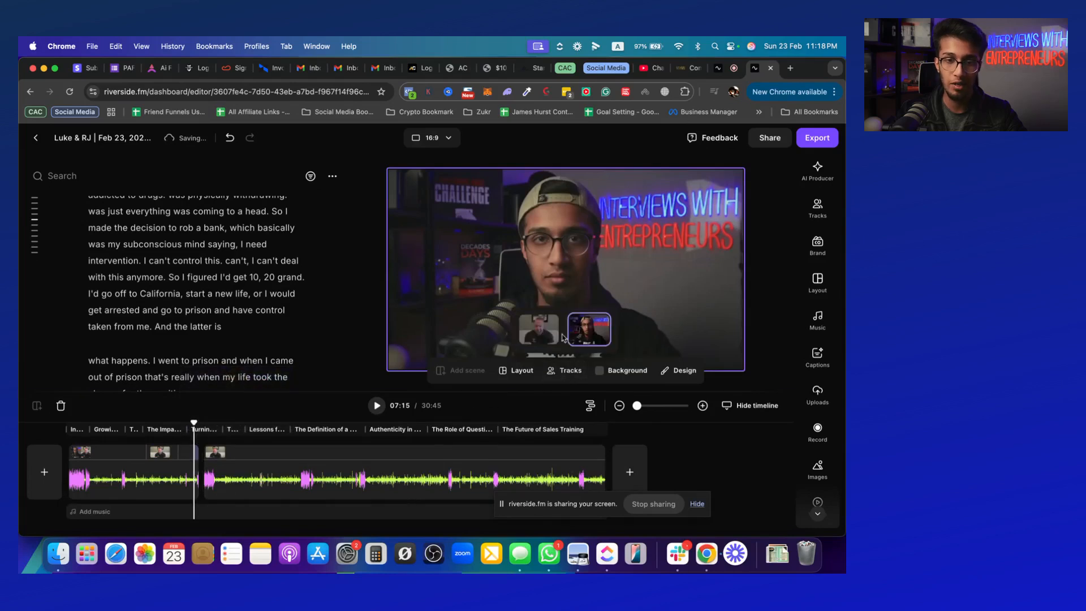
click(594, 333)
click(539, 329)
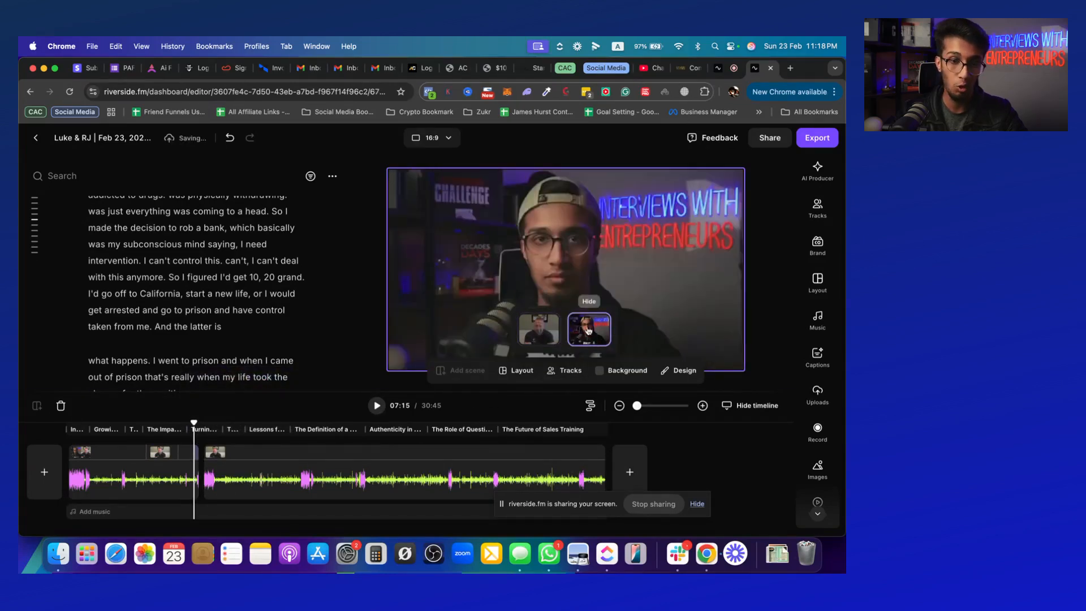
click(541, 329)
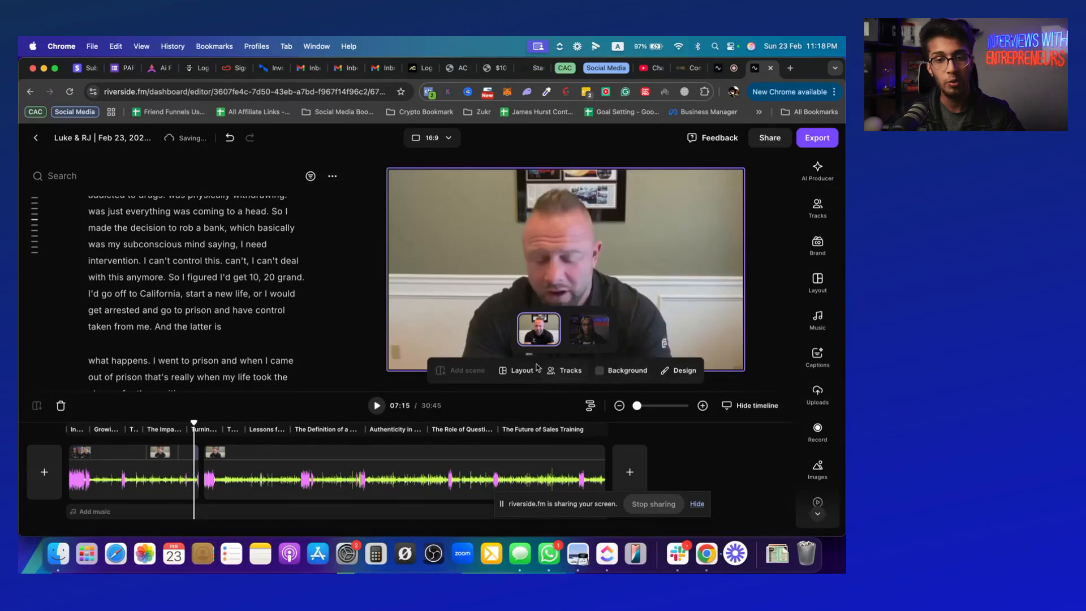
click(739, 462)
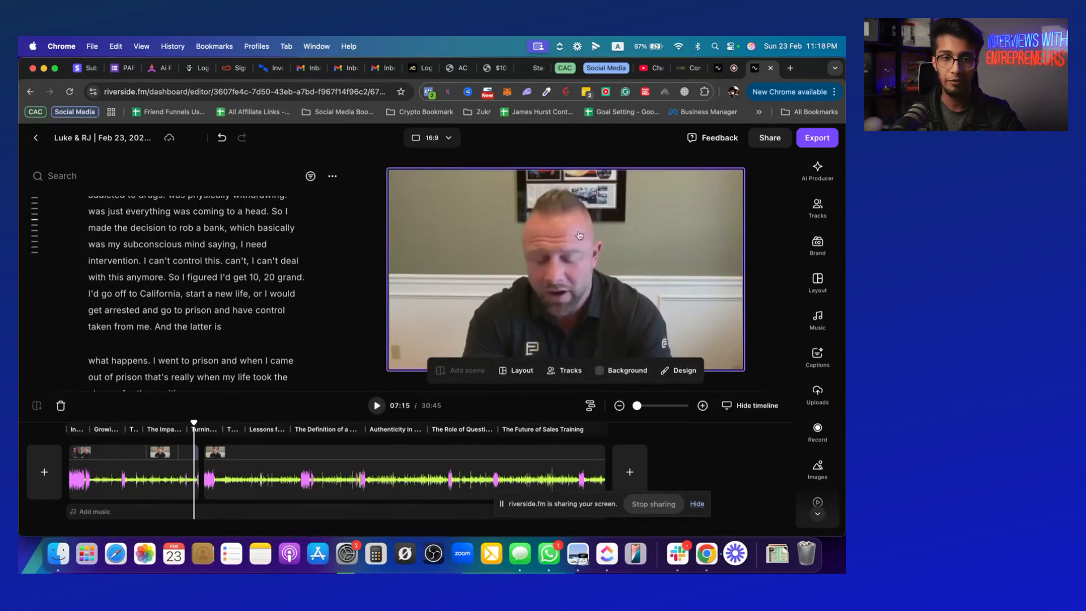
Change the video's aspect ratio to 9:16 for Shorts, Reels and TikToks
click(450, 140)
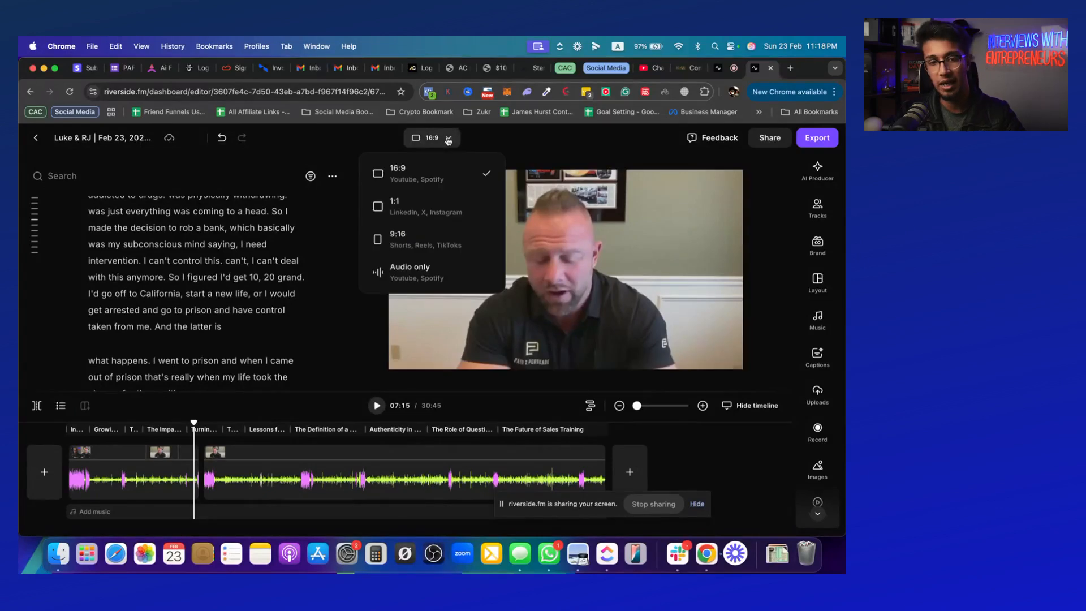
click(450, 240)
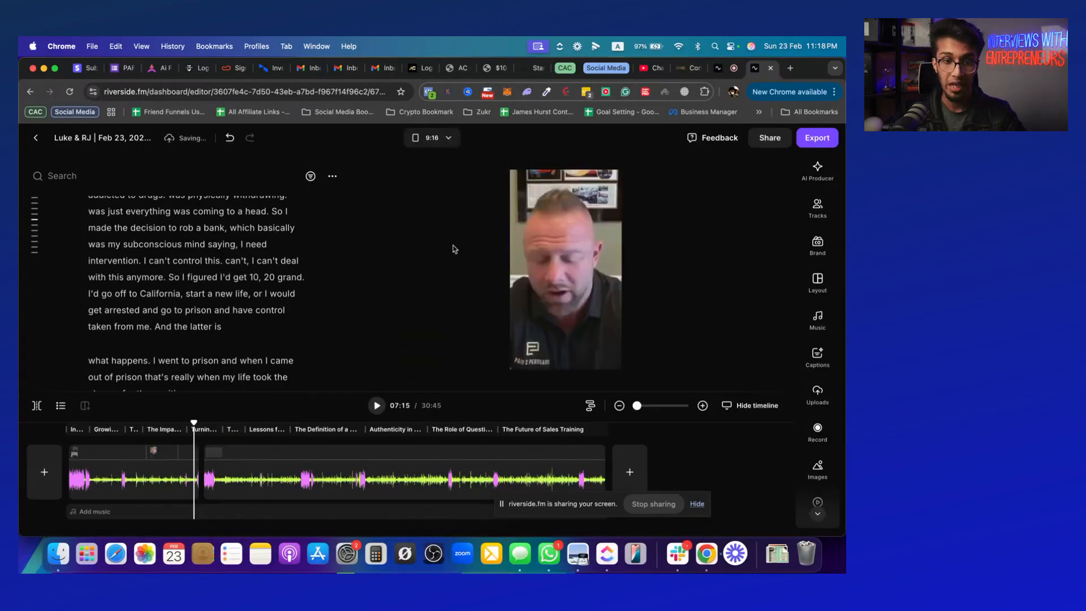
Show both speakers' tracks in the scene at 06:46 and swap them so the guest sits above the host
click(187, 452)
click(561, 374)
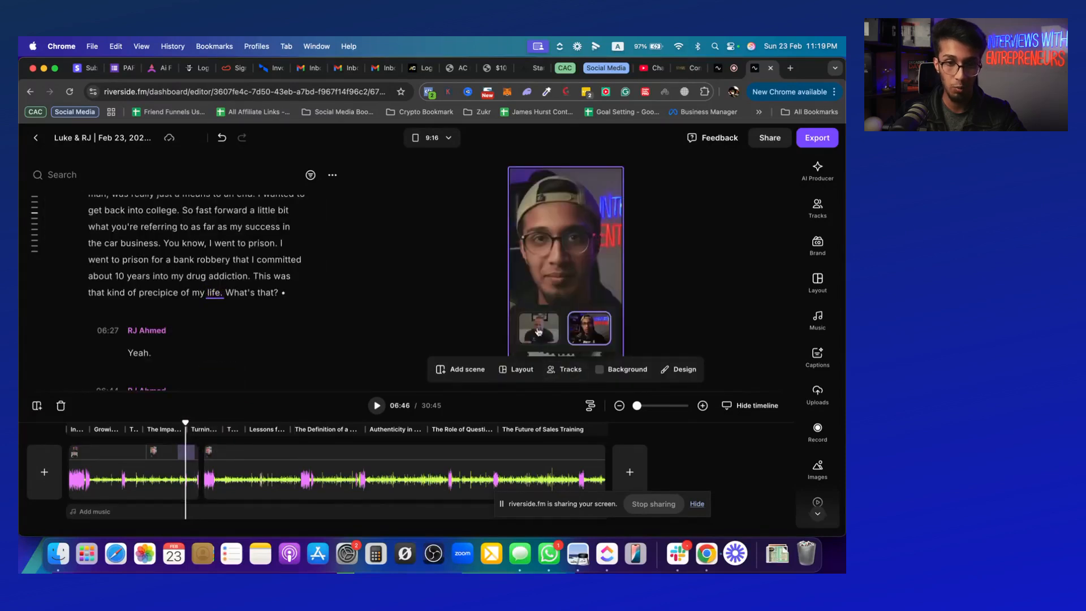
click(538, 331)
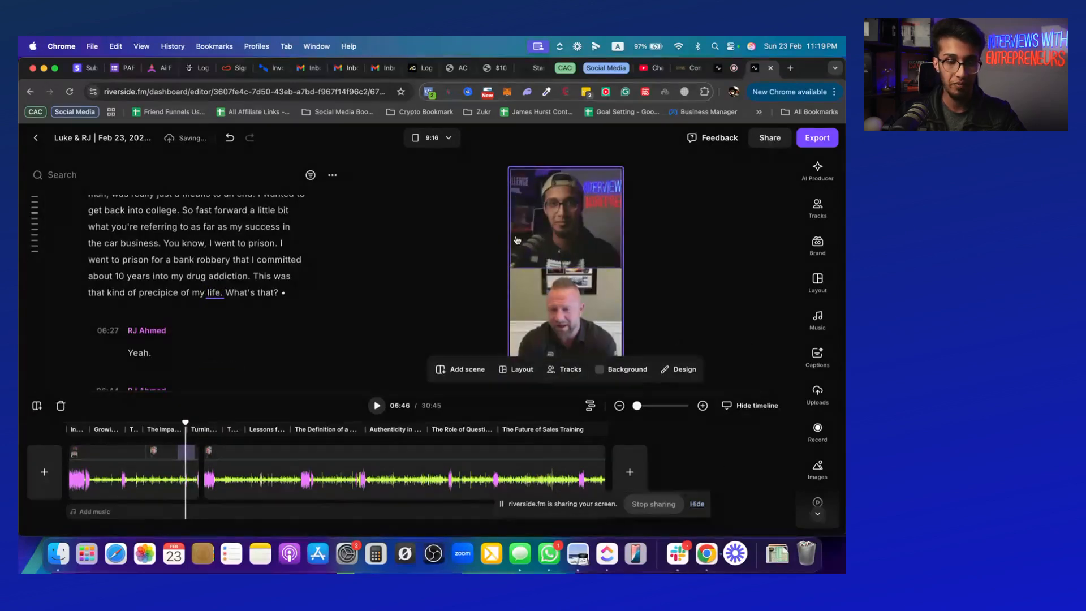
click(538, 334)
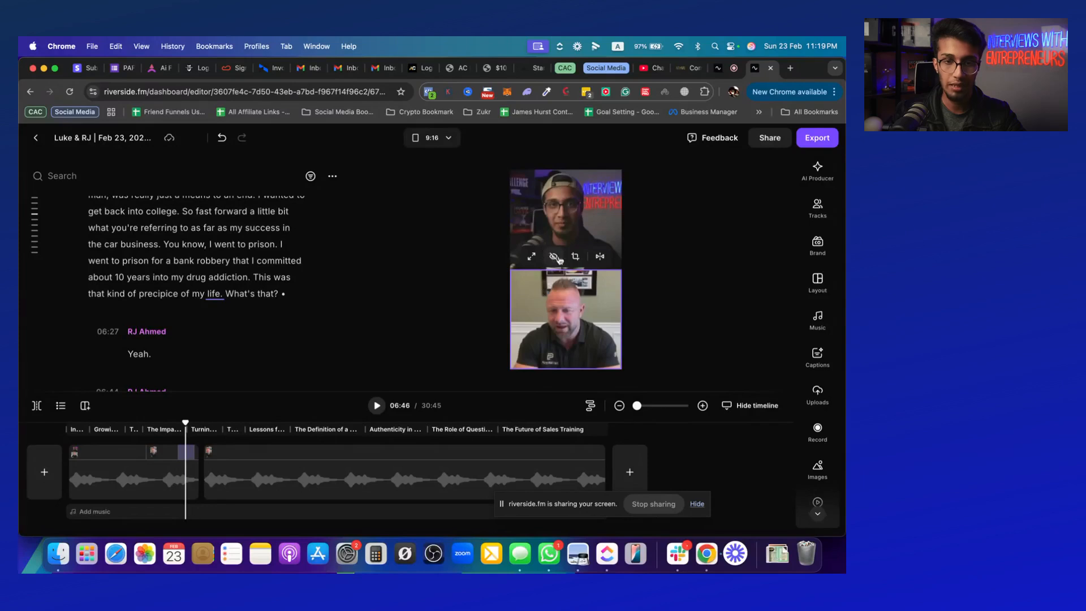
drag(563, 209, 566, 305)
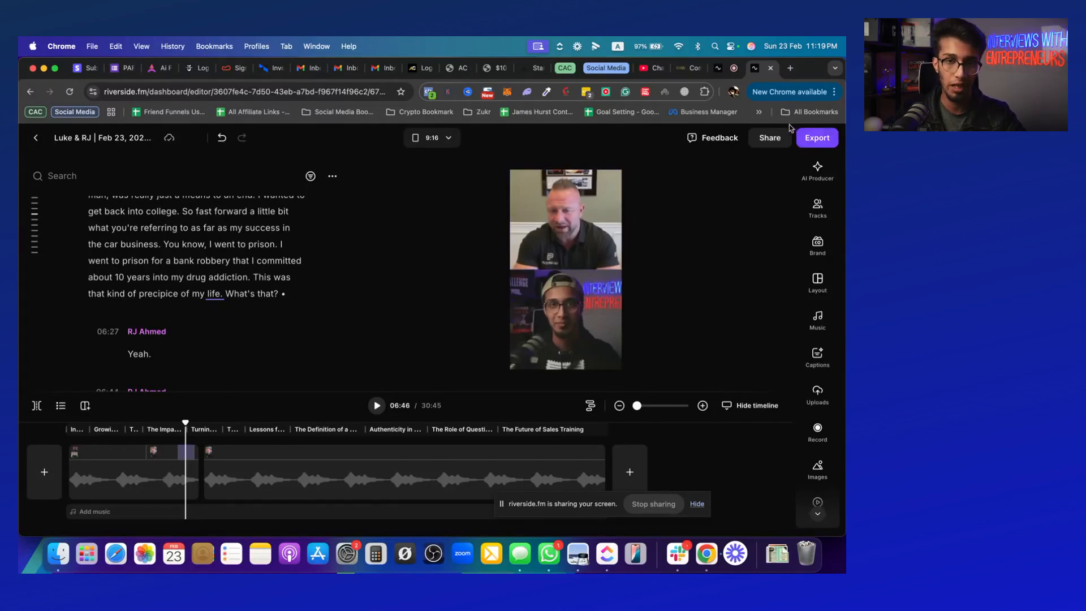
Review the video export options without exporting, and return to the interview's project page
click(801, 137)
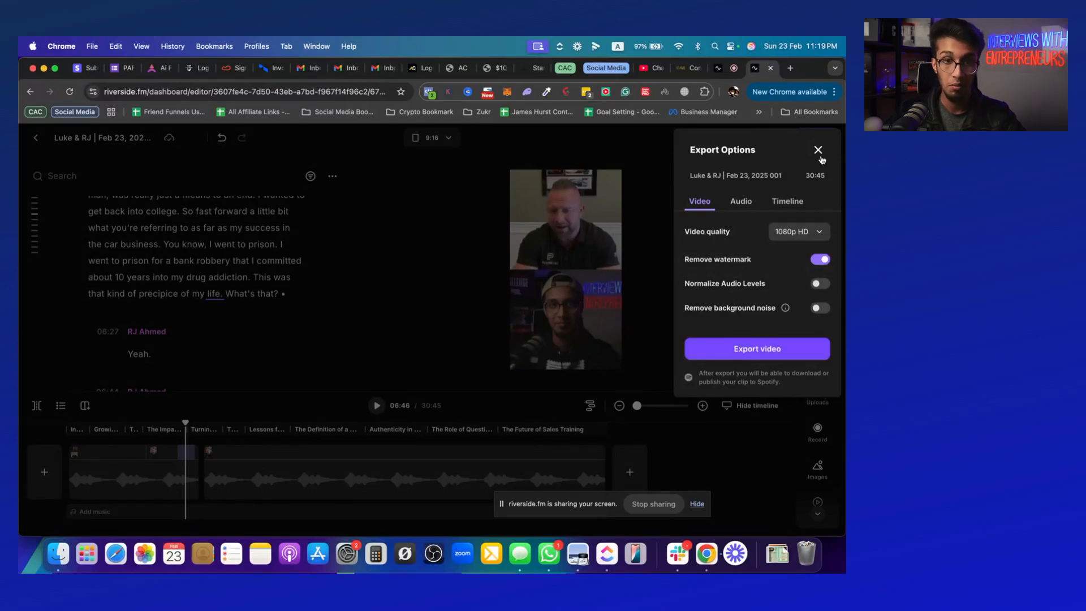
click(819, 150)
click(34, 139)
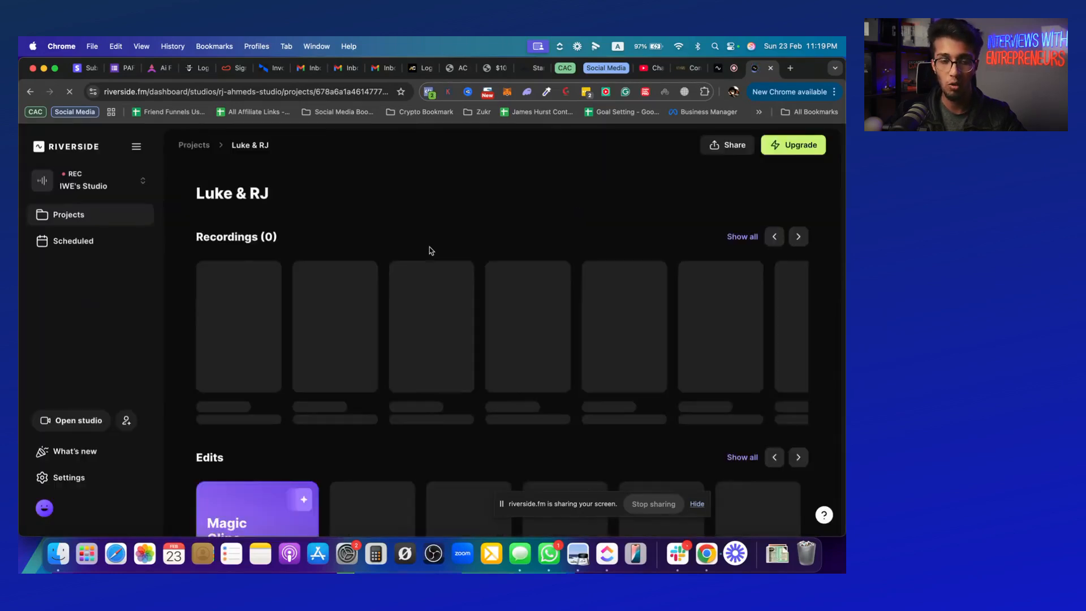
Permanently remove the 30:45 draft from the project's Edits section
scroll(516, 265, down, 5)
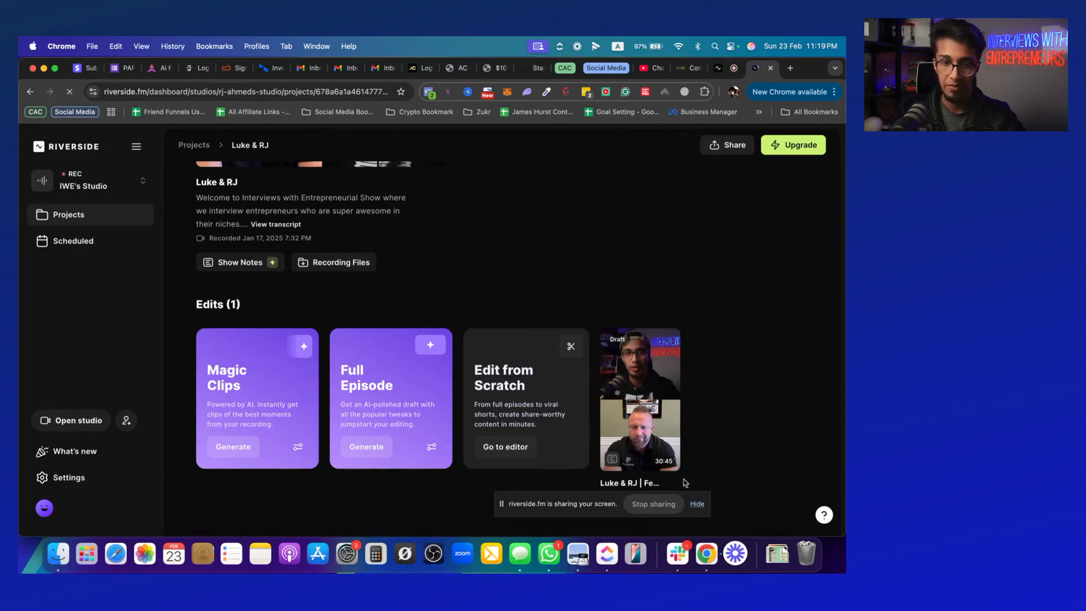
mouse_move(670, 486)
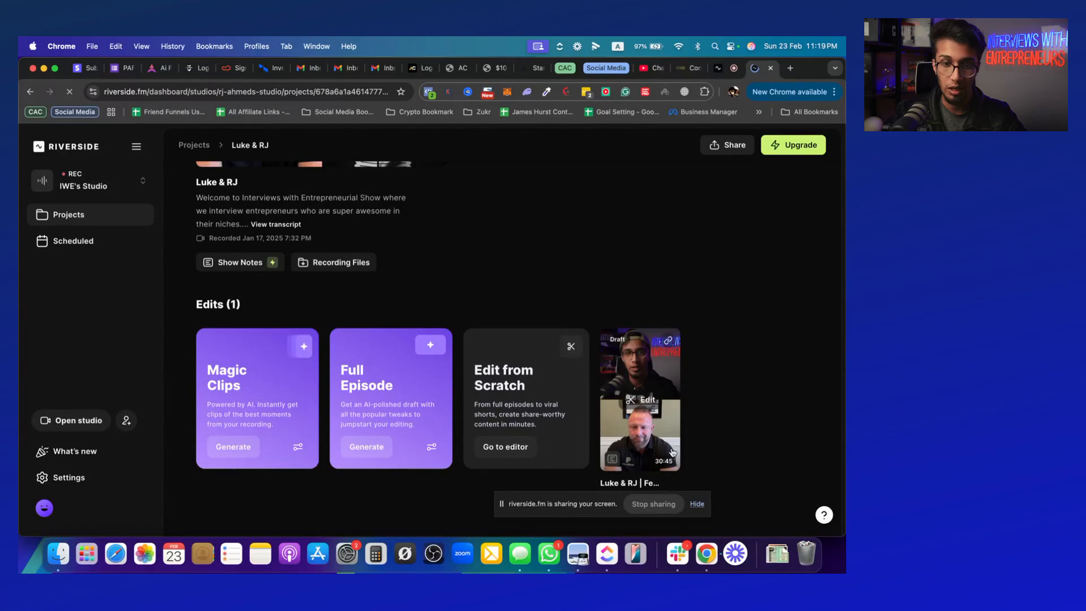
click(511, 514)
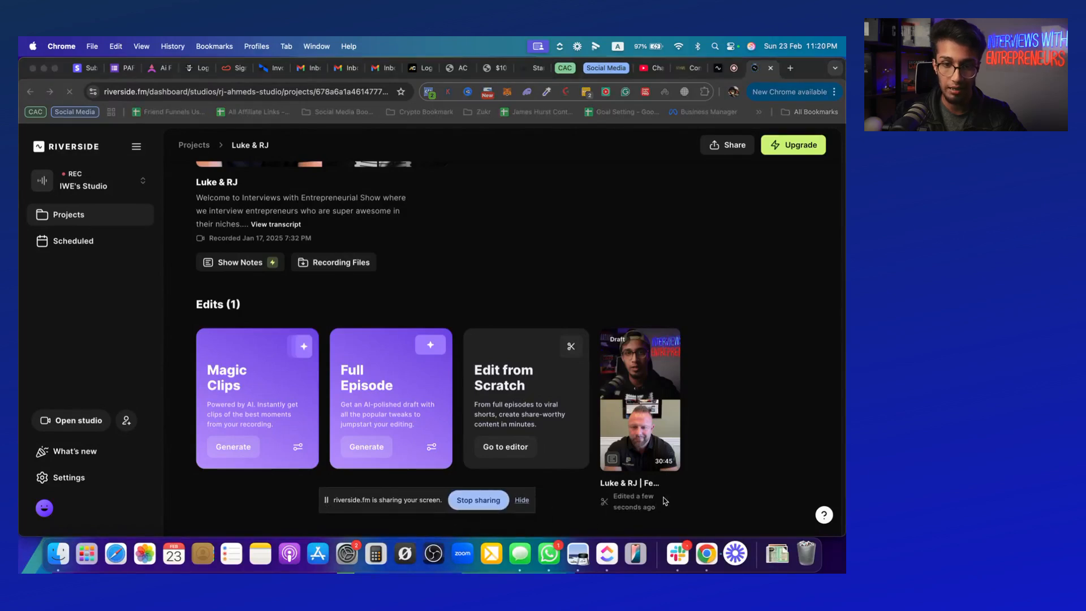
click(747, 455)
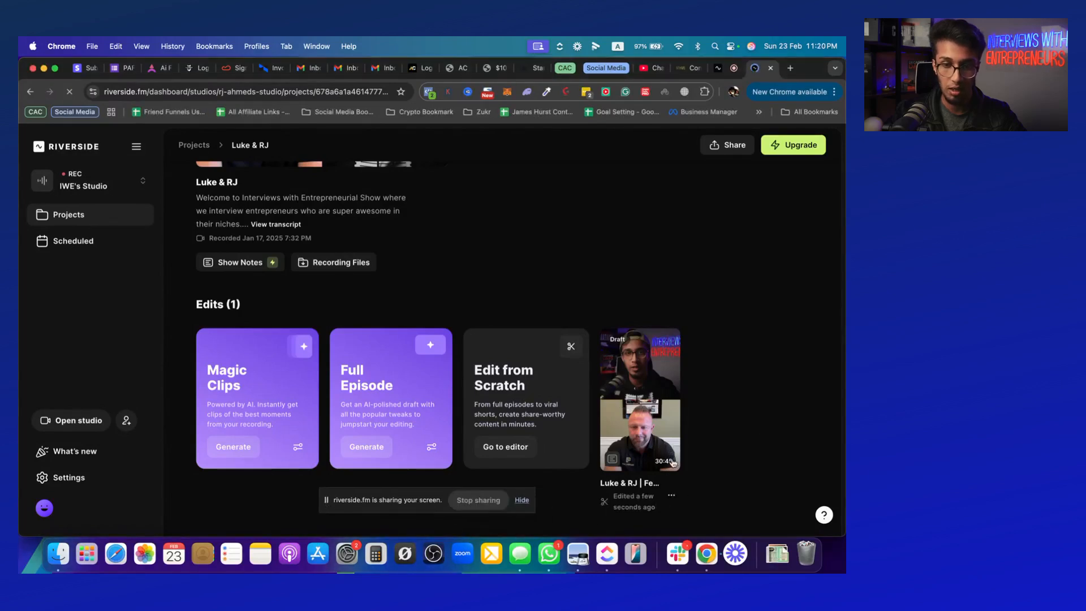
click(671, 495)
click(652, 521)
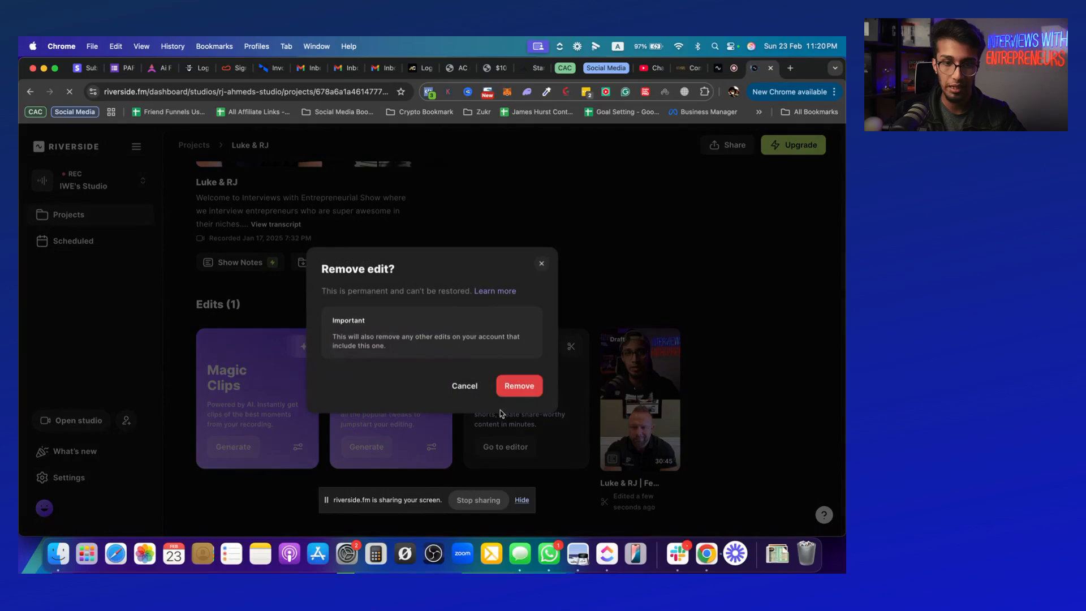
click(518, 386)
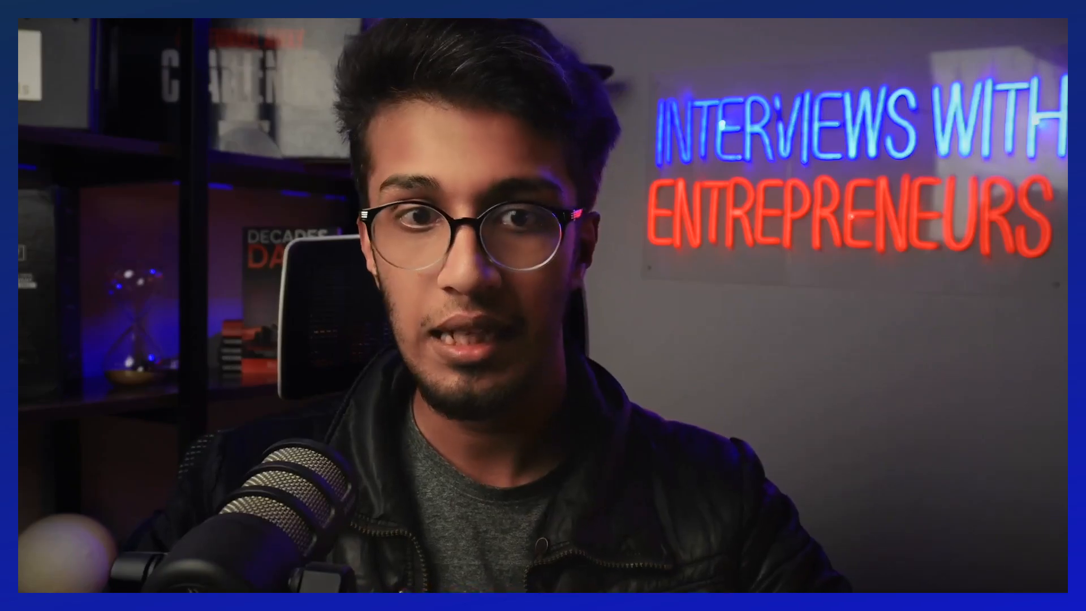